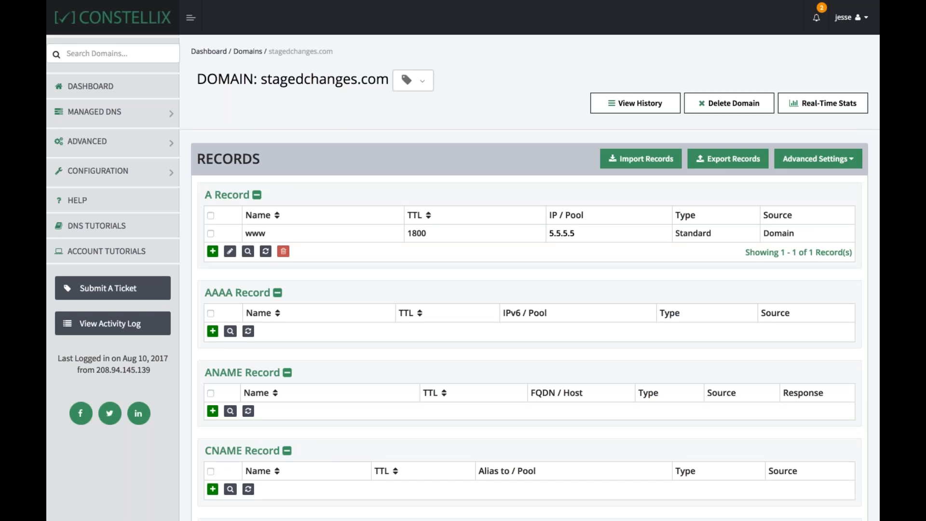
# Delete the www A record from the stagedchanges.com domain
pyautogui.click(257, 195)
pyautogui.click(257, 194)
pyautogui.scroll(-2, 407, 152)
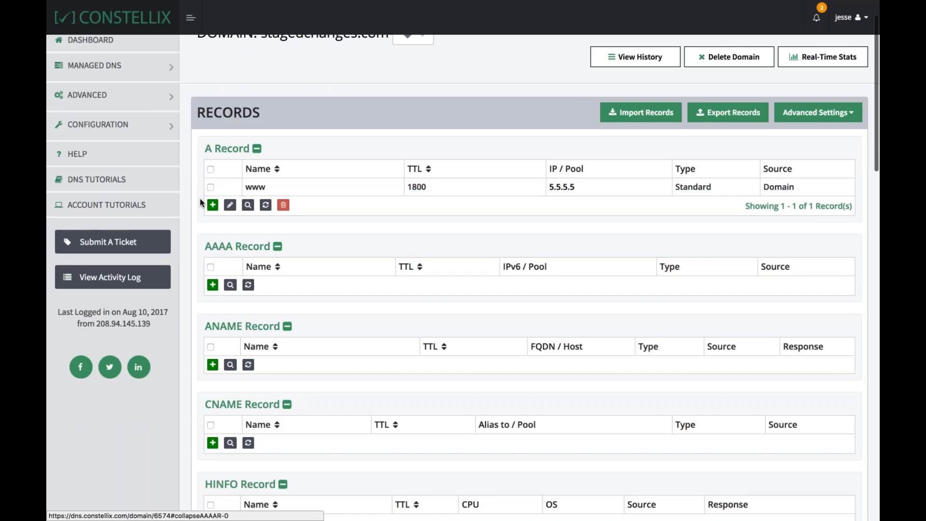
pyautogui.click(210, 187)
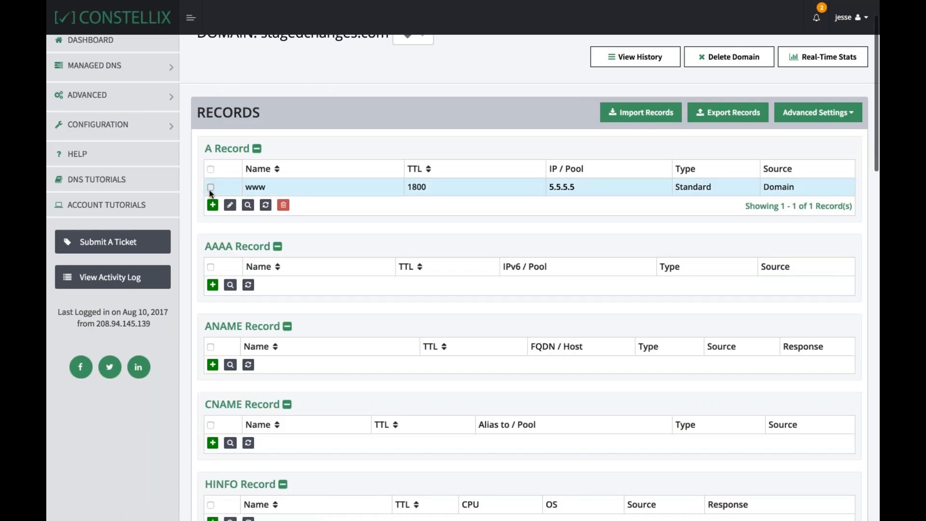
pyautogui.click(284, 206)
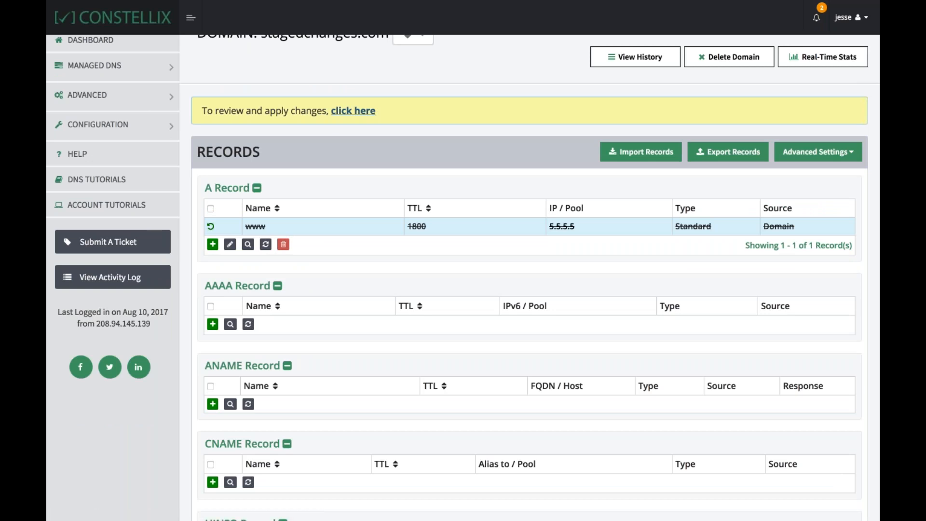
# Add a CNAME record named www with host mycdn.com and save it
pyautogui.click(212, 483)
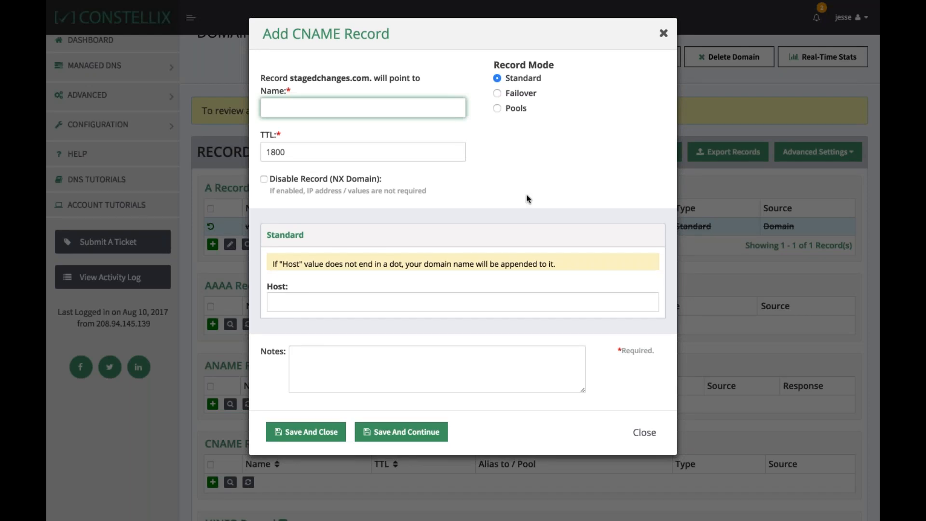
pyautogui.write('www')
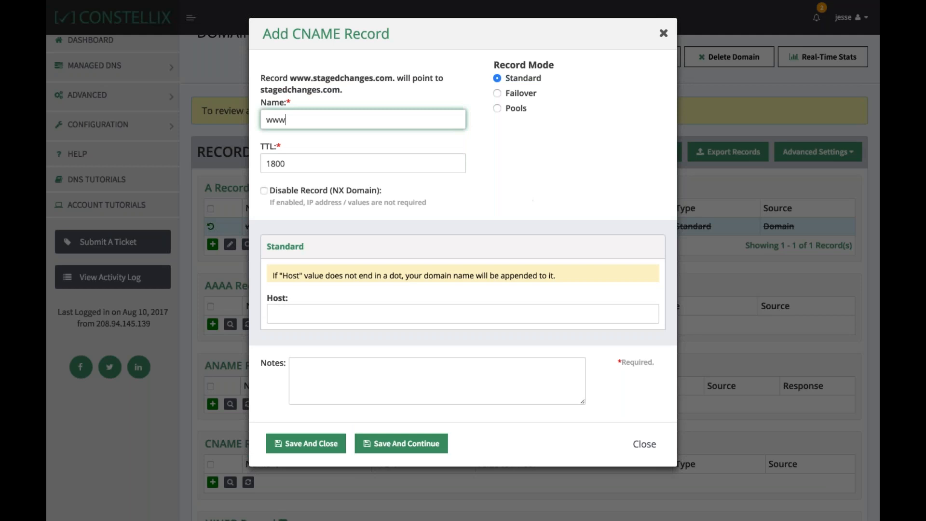
pyautogui.click(463, 314)
pyautogui.write('mycdn.com')
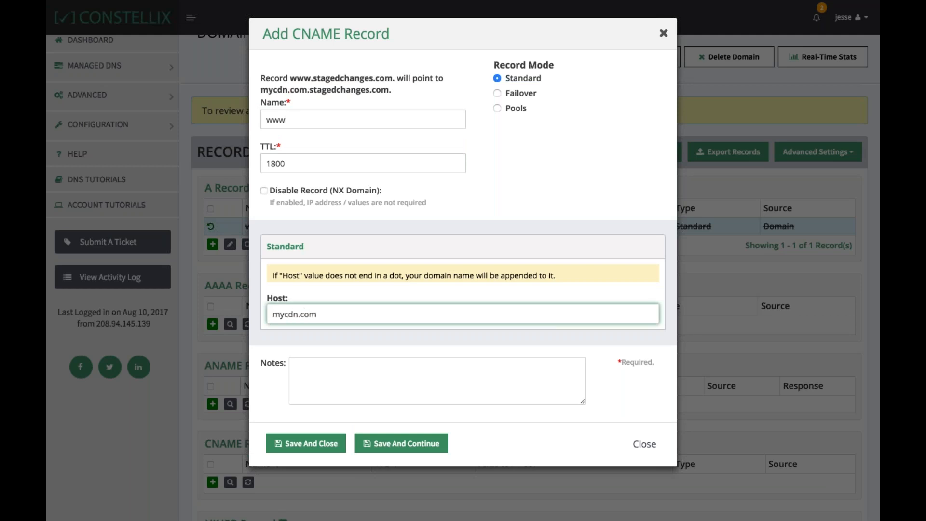
pyautogui.click(306, 443)
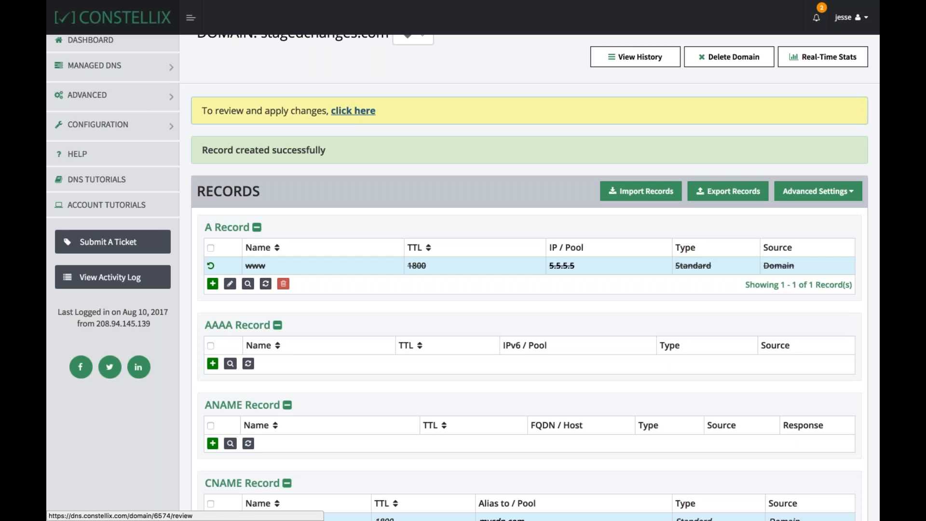
# Open the staged-changes review and commit the changes, submitting an empty note
pyautogui.click(345, 112)
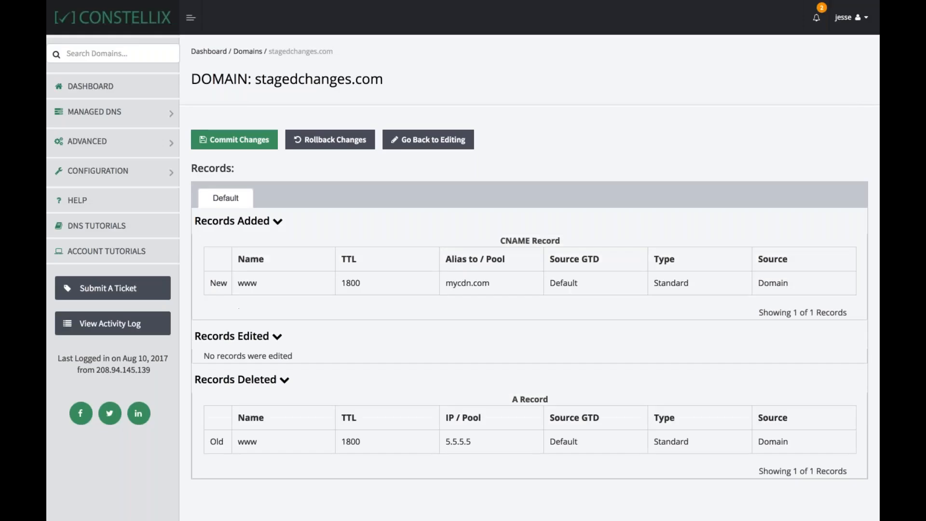
pyautogui.click(247, 144)
pyautogui.click(386, 75)
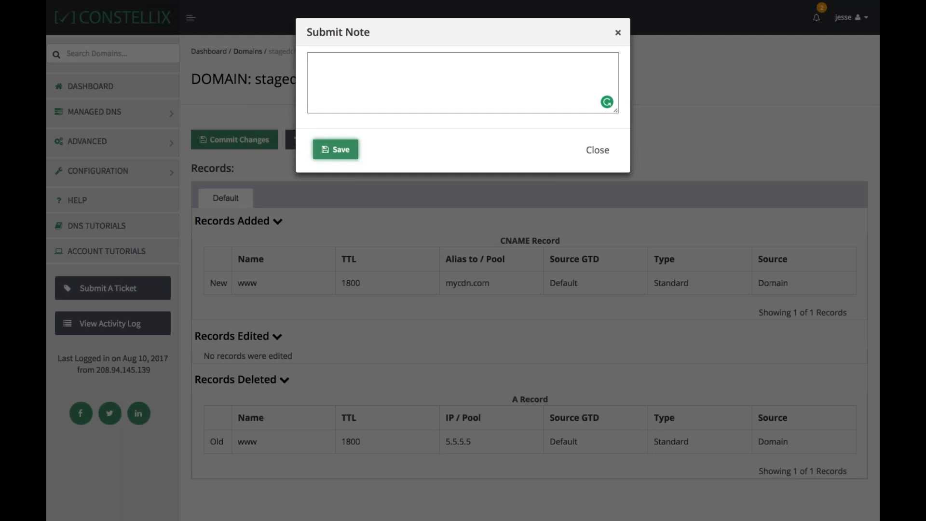
pyautogui.press('Return')
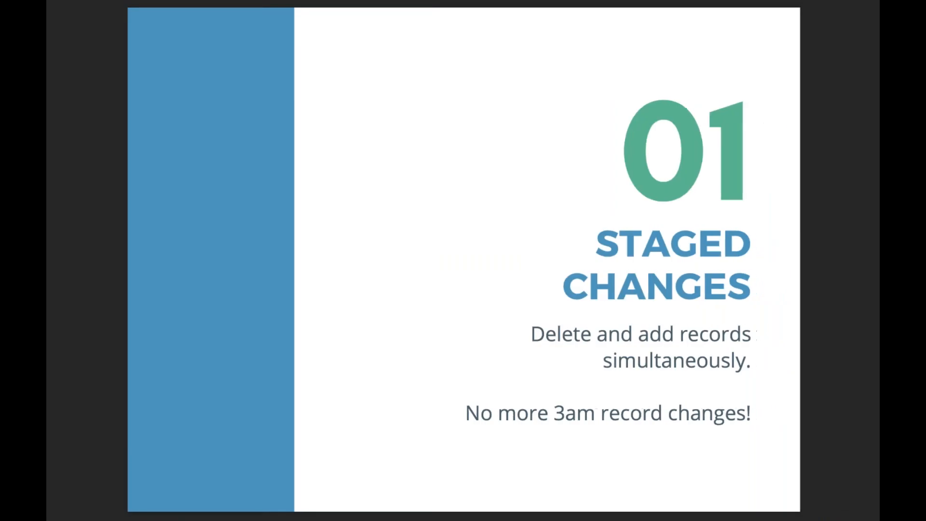
# Open the account activity log and browse its entries for the domain updates
pyautogui.press('Right')
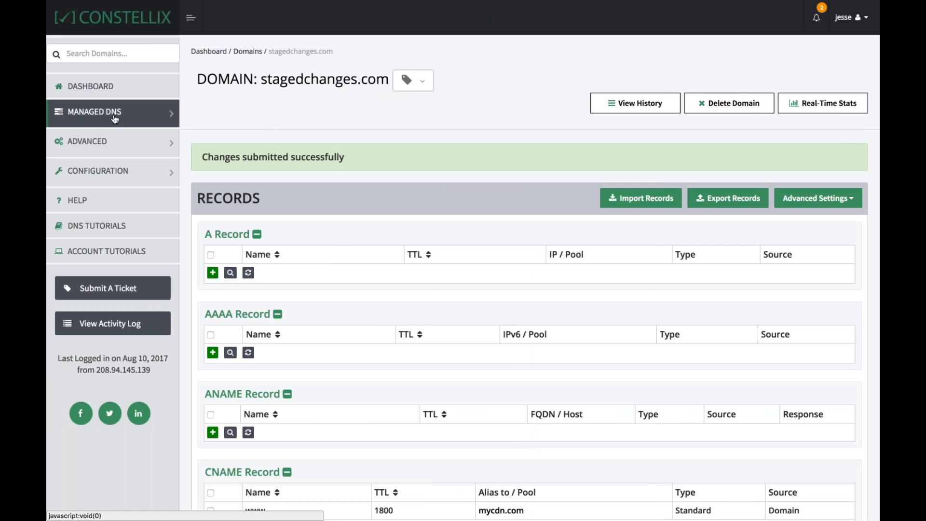
pyautogui.click(115, 324)
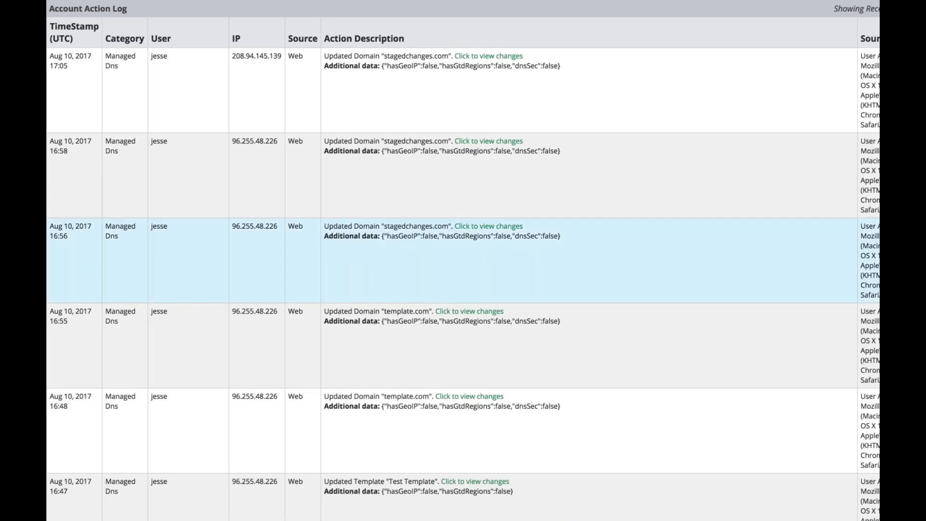
pyautogui.hscroll(3, 617, 247)
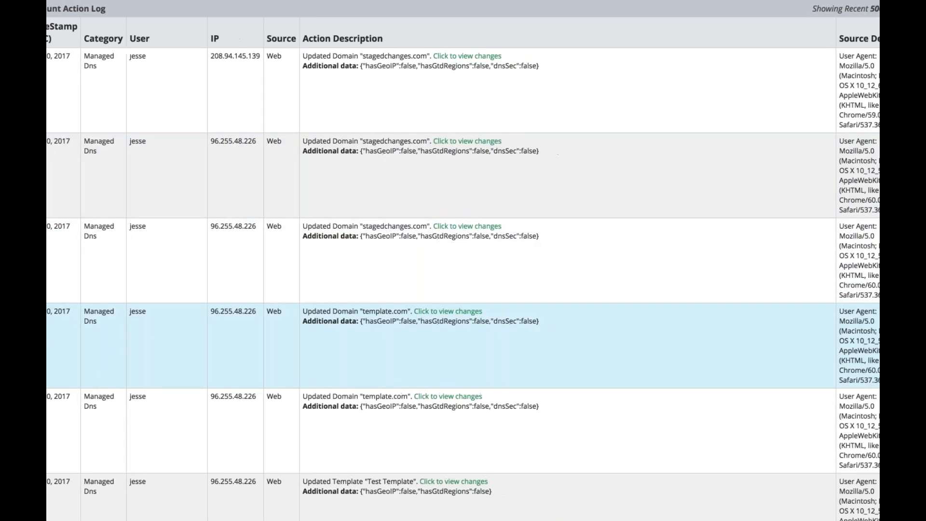
pyautogui.hscroll(-3, 548, 368)
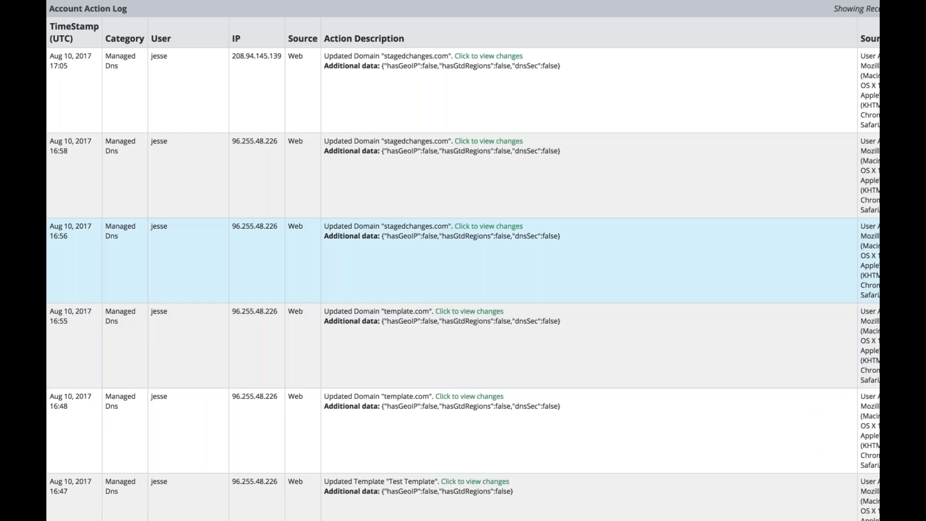
pyautogui.scroll(-10, 214, 299)
pyautogui.scroll(-20, 214, 295)
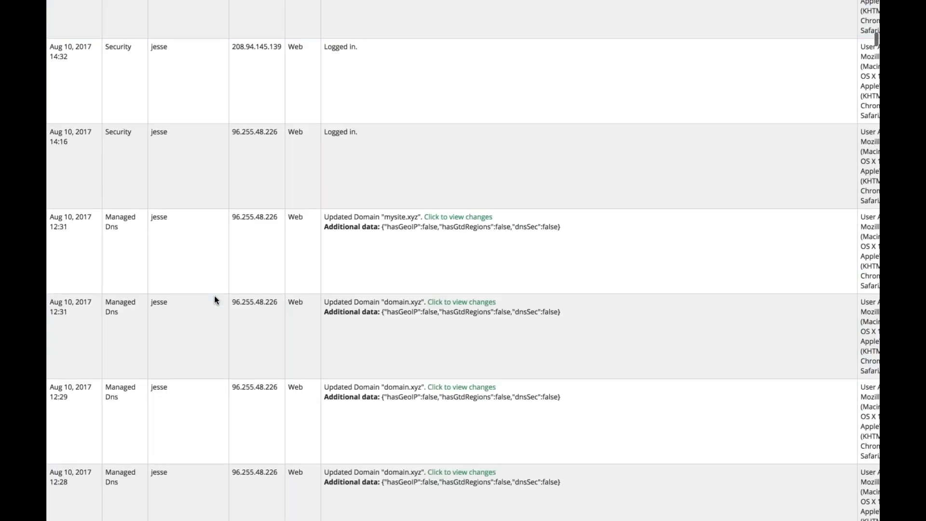
pyautogui.scroll(10, 214, 295)
pyautogui.scroll(20, 214, 295)
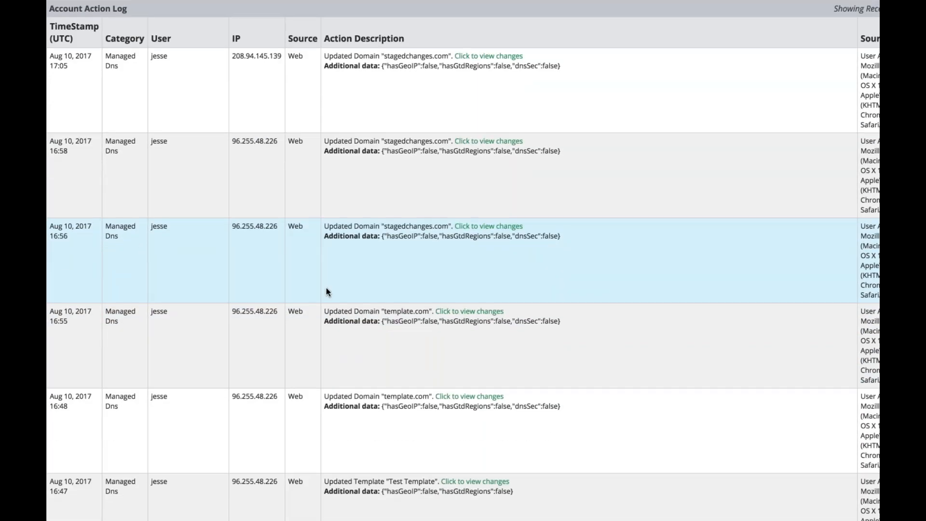
pyautogui.moveTo(229, 8)
pyautogui.click(191, 28)
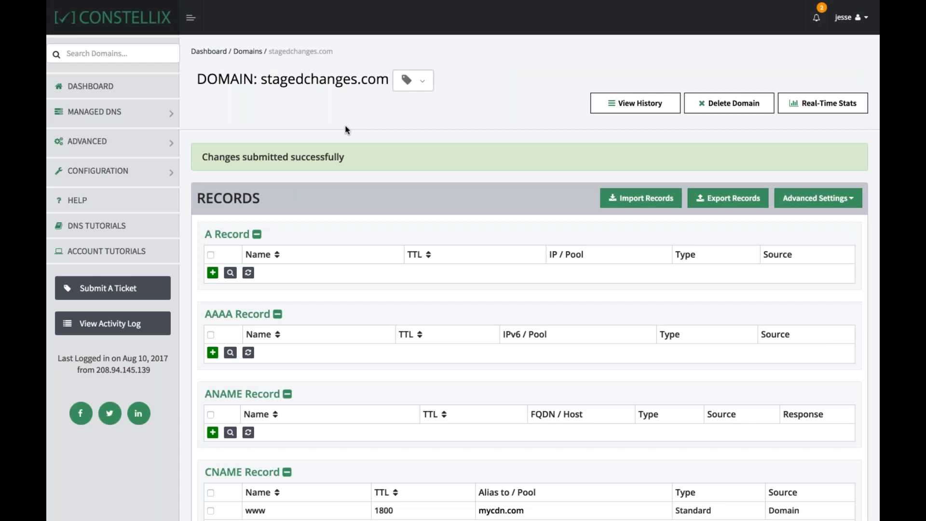
pyautogui.hotkey('ctrl', 'Right')
pyautogui.press('Right')
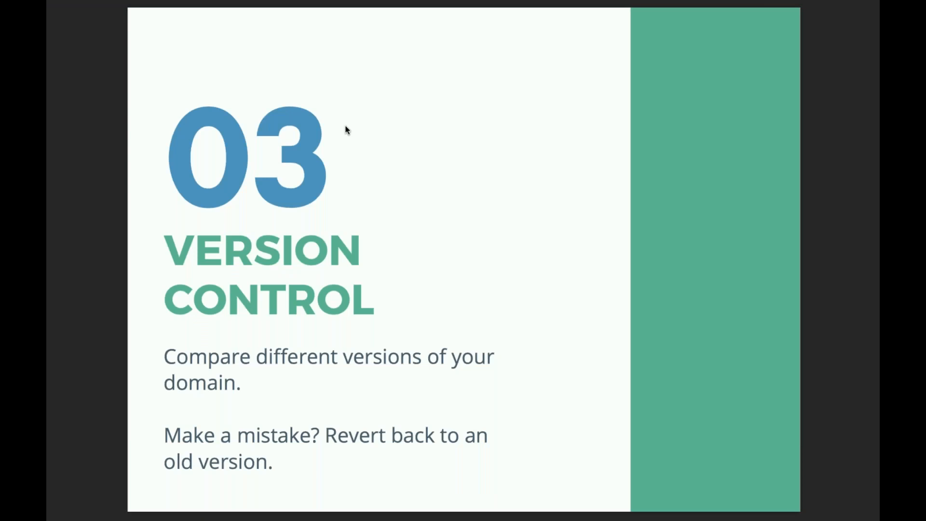
pyautogui.hotkey('ctrl', 'Left')
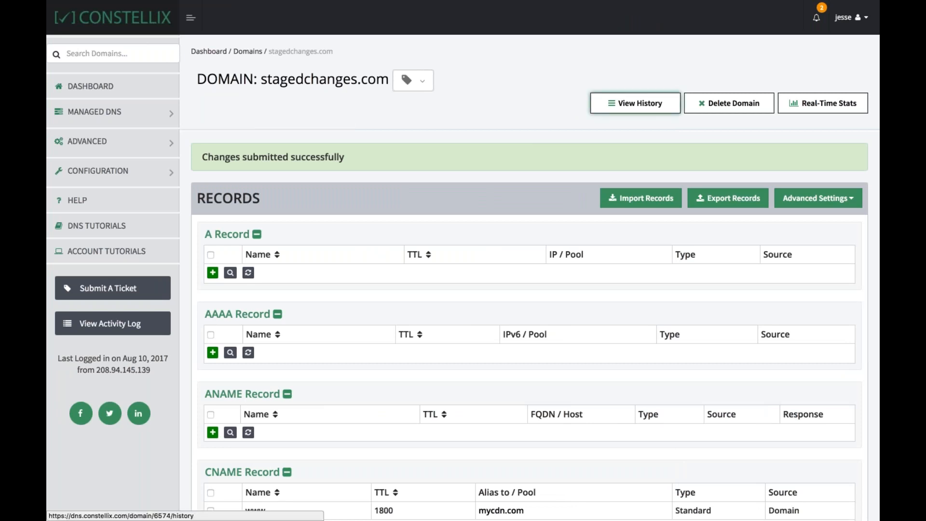
# Compare the current version with version 6 in the domain's history, then return to the version list
pyautogui.click(635, 103)
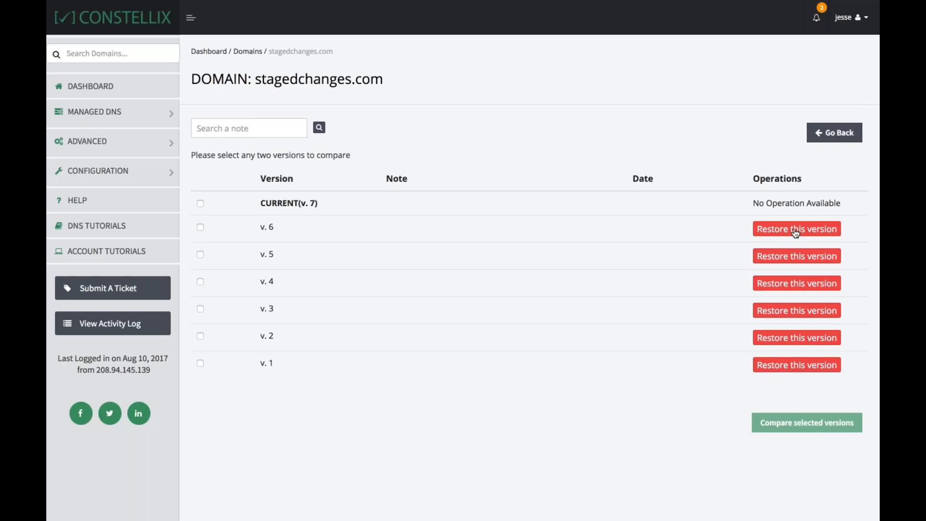
pyautogui.click(200, 203)
pyautogui.click(201, 227)
pyautogui.click(807, 422)
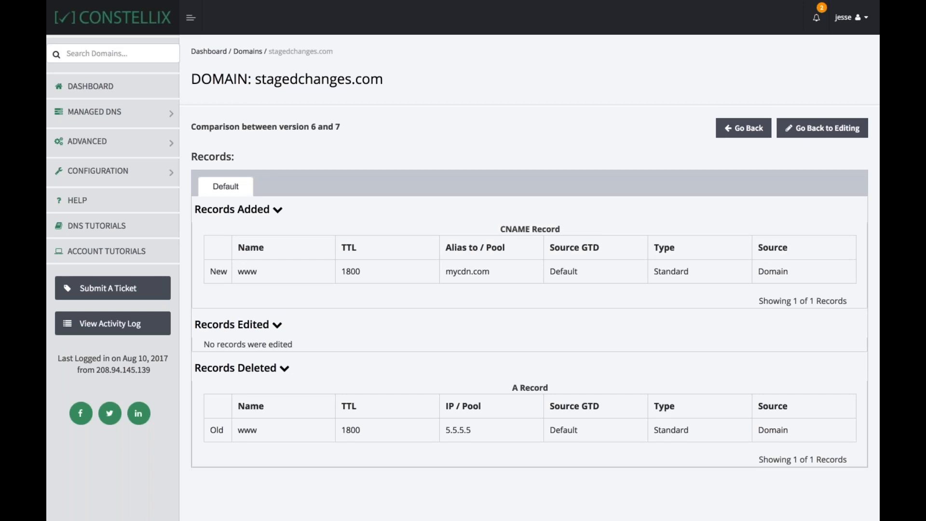
pyautogui.click(743, 128)
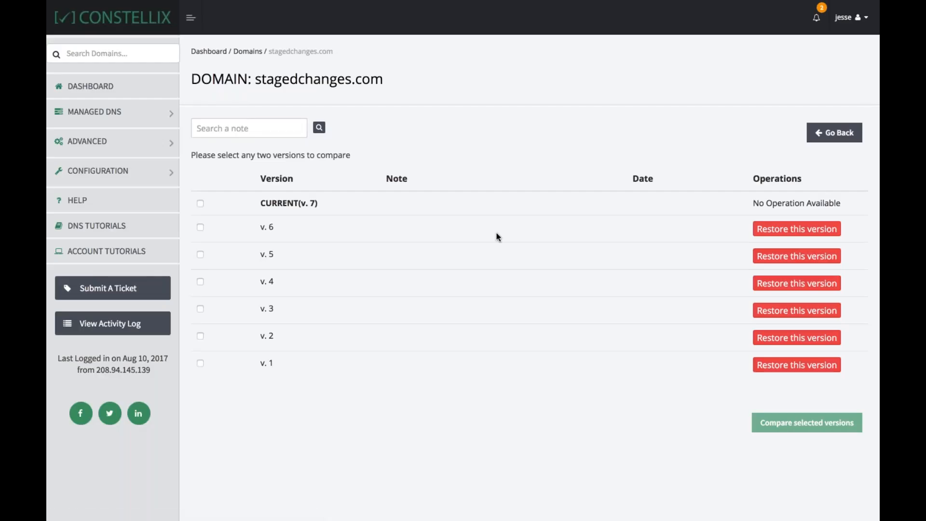
# Restore version 6 of the domain and confirm the restore
pyautogui.click(811, 234)
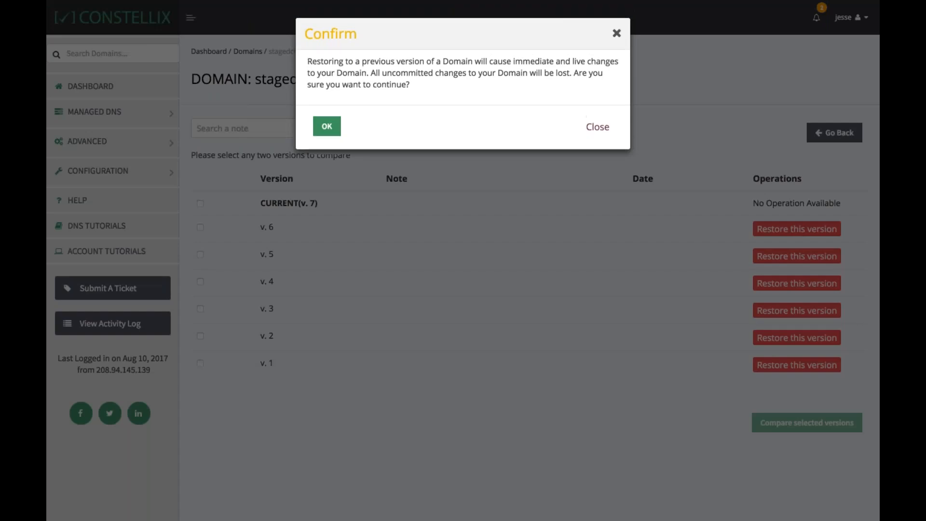
pyautogui.click(327, 126)
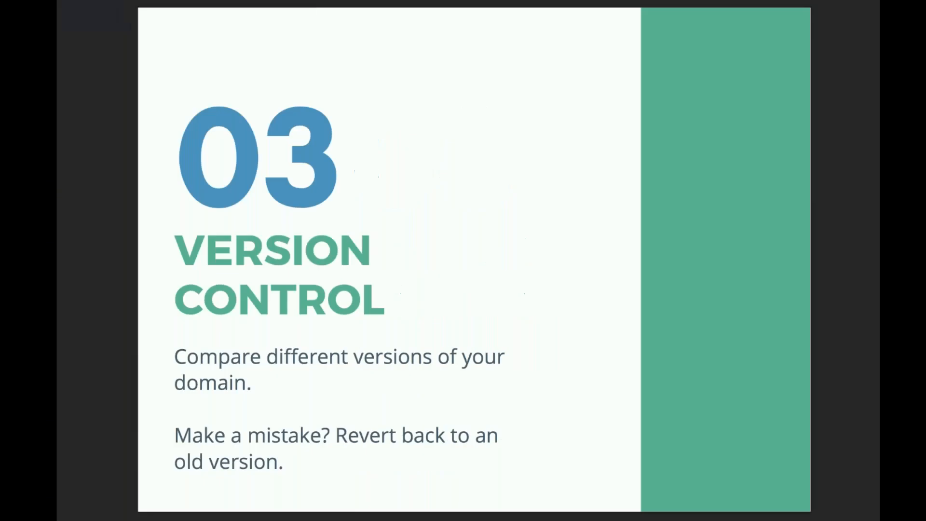
pyautogui.press('Right')
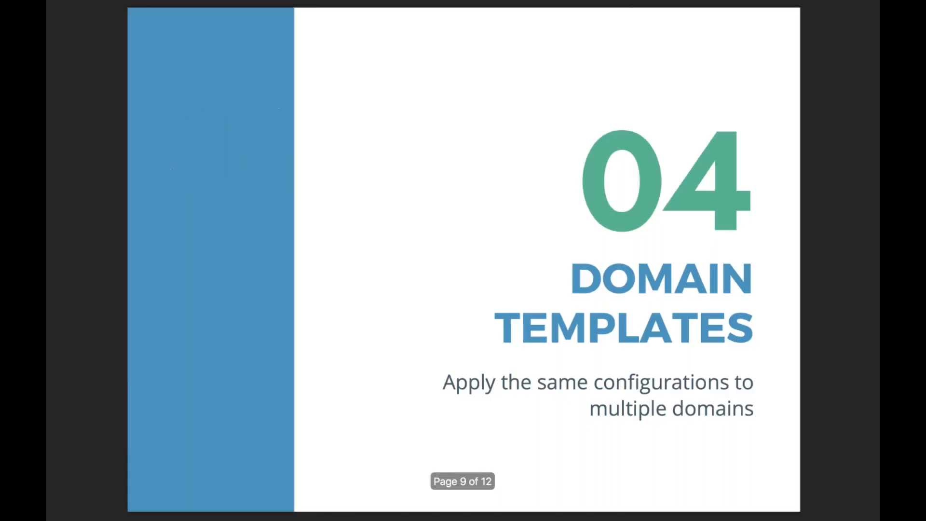
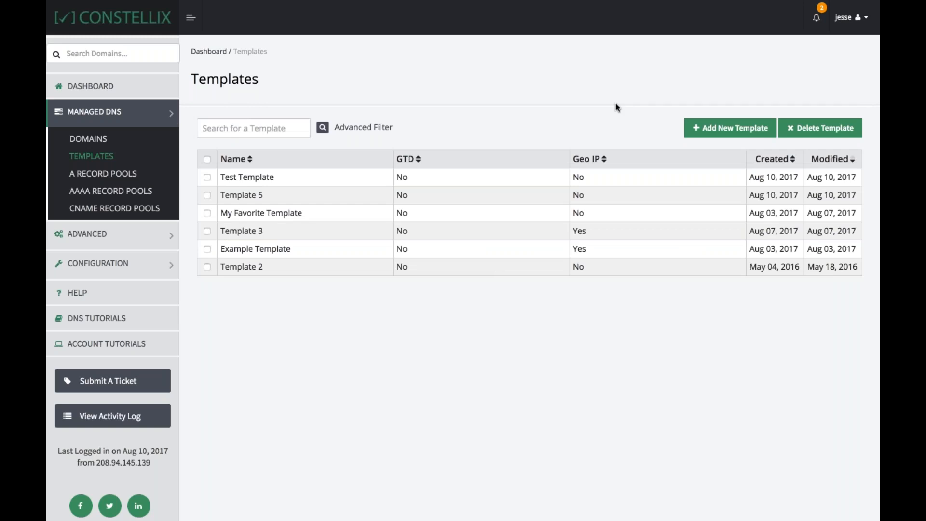
# Create a new template named The Greatest Template, based on none
pyautogui.click(731, 128)
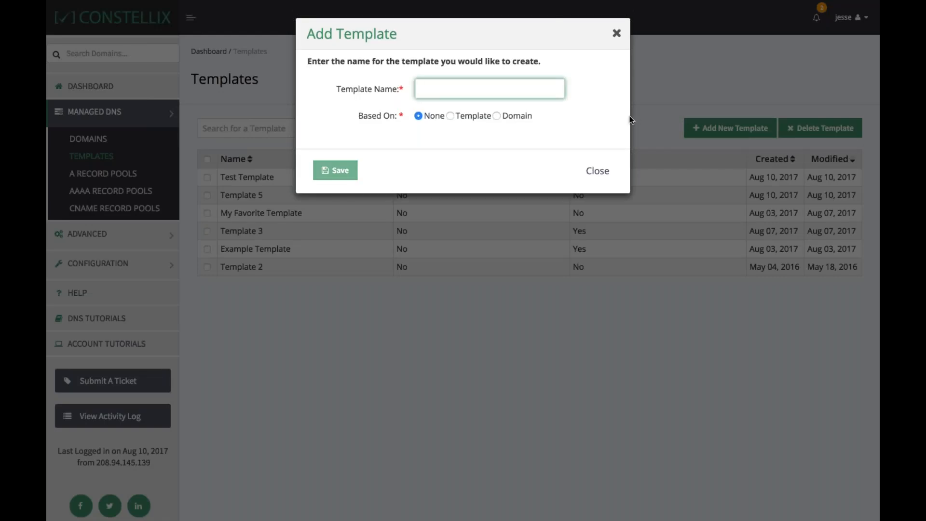
pyautogui.write('The Greate')
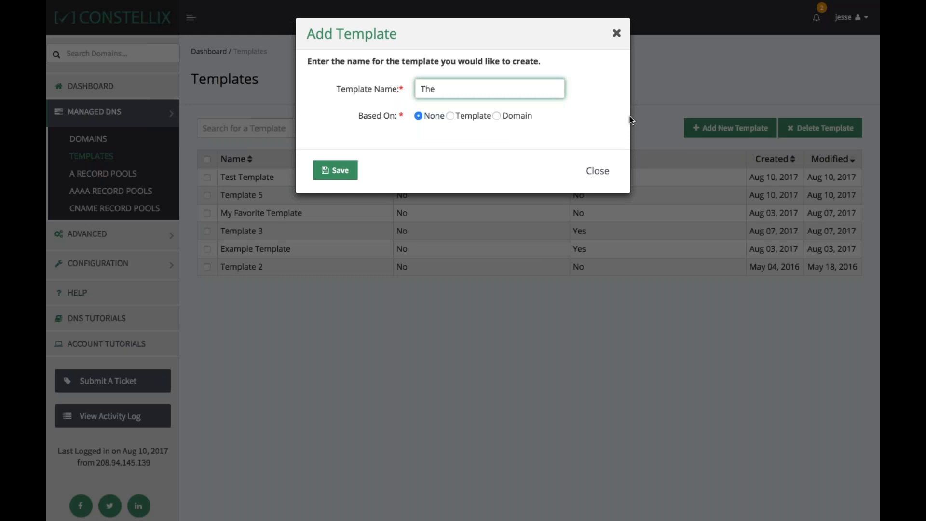
pyautogui.write('st Template')
pyautogui.click(335, 169)
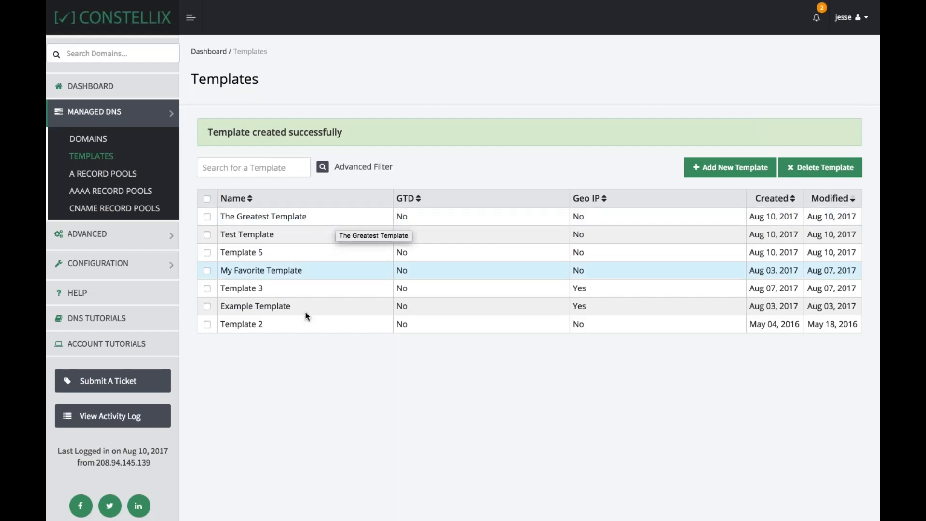
# Open The Greatest Template and add a CNAME record named www pointing to mycdn.com with TTL 1800
pyautogui.click(293, 221)
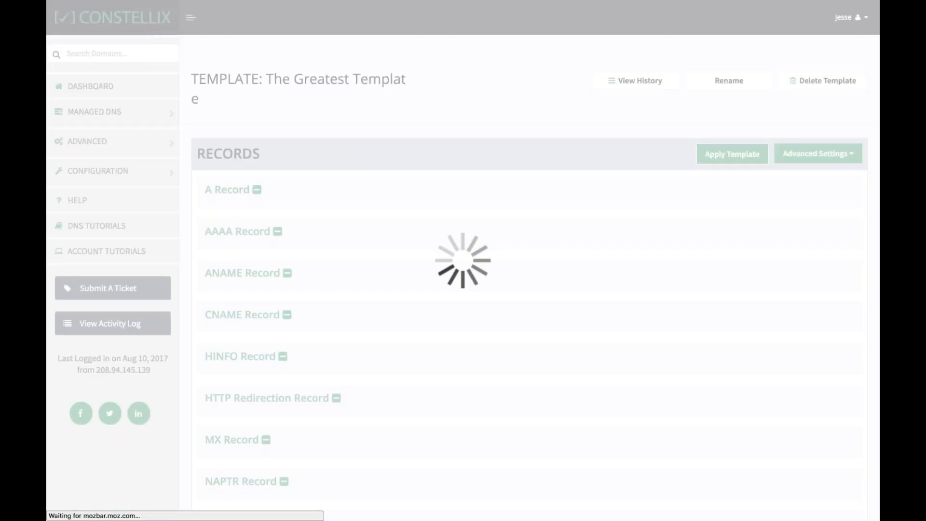
pyautogui.scroll(-2, 529, 270)
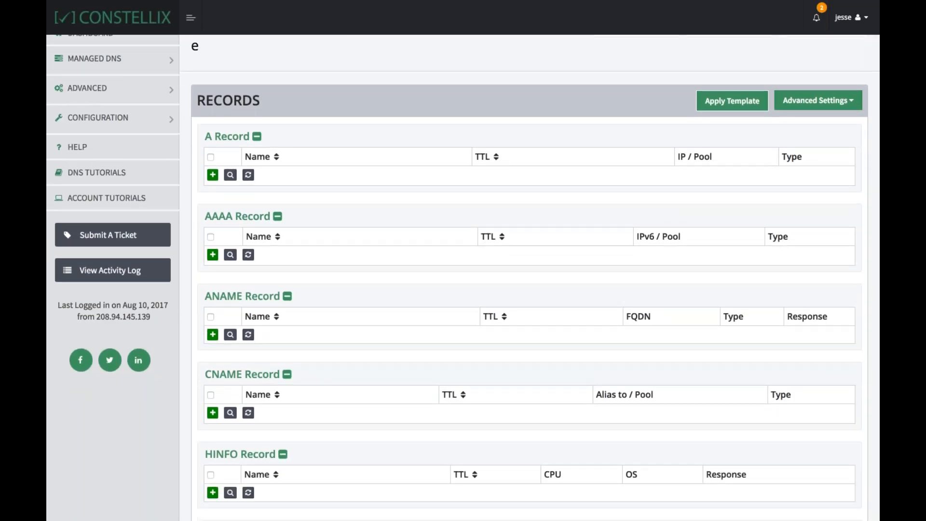
pyautogui.click(213, 414)
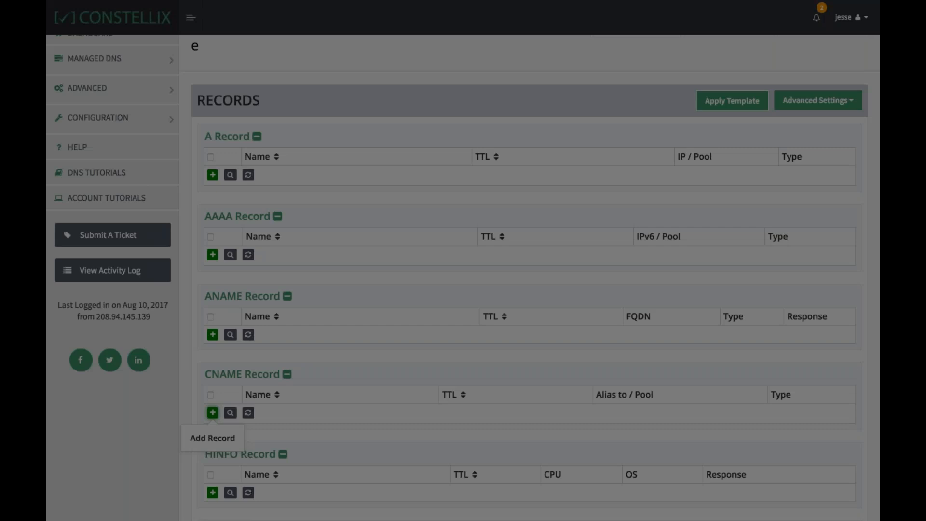
pyautogui.write('www')
pyautogui.click(299, 314)
pyautogui.write('mycd')
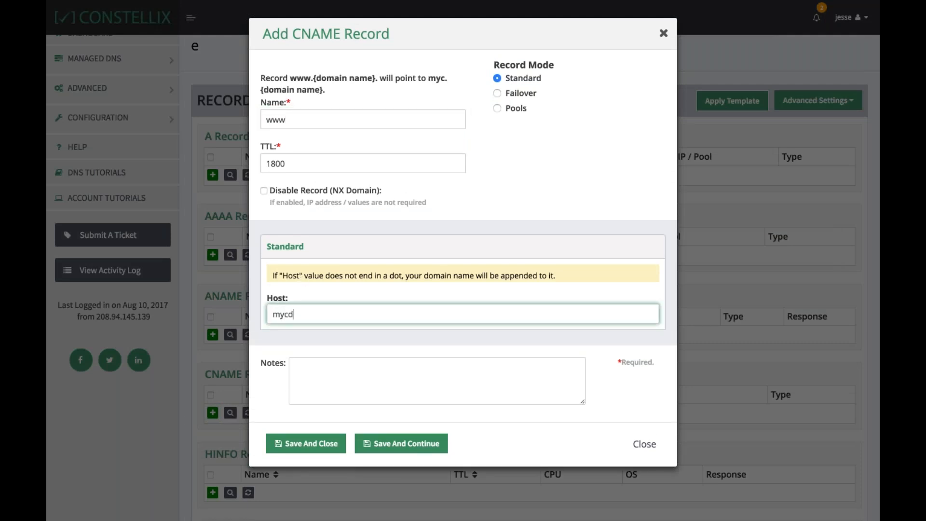
pyautogui.write('n.com')
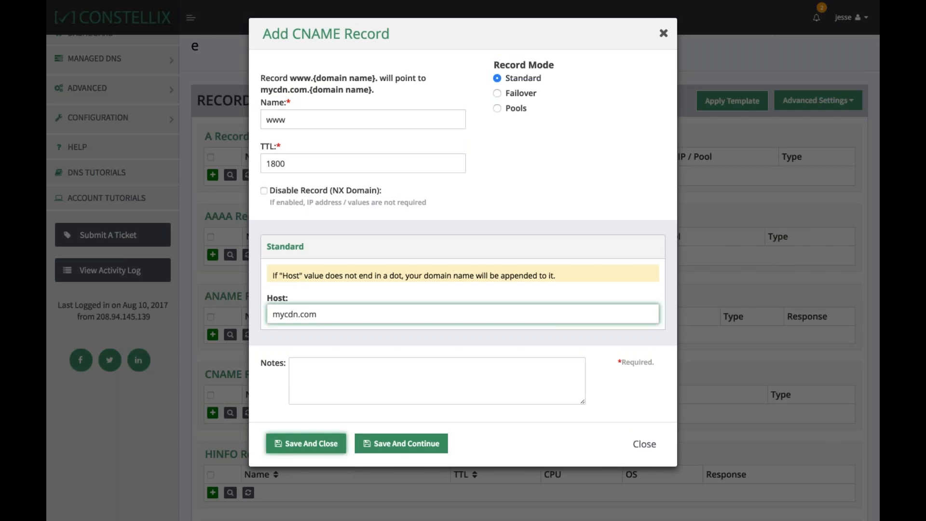
pyautogui.click(306, 444)
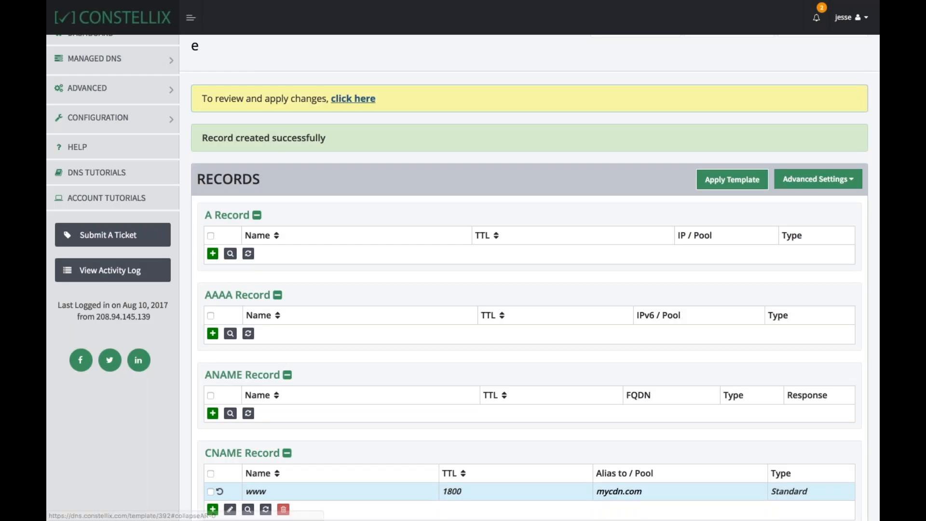
# Review the template's staged changes and commit them with an empty note
pyautogui.click(351, 96)
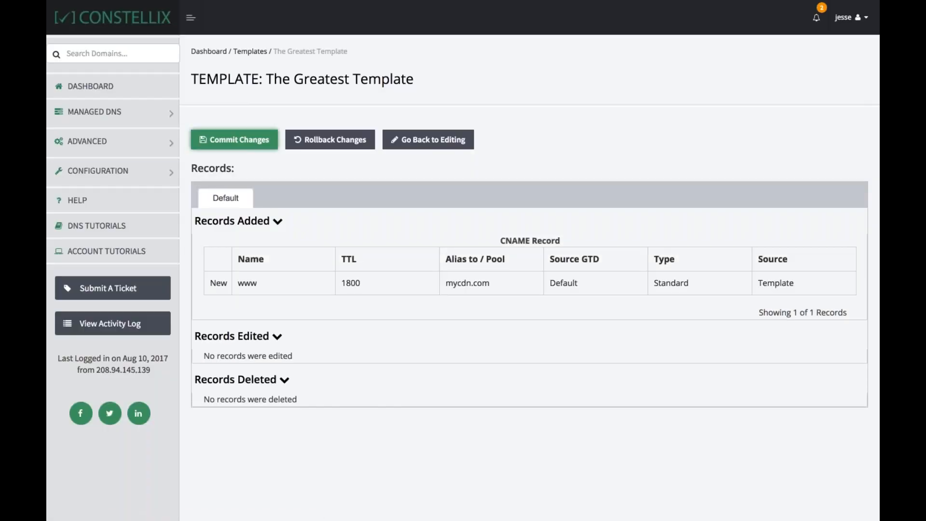
pyautogui.click(234, 139)
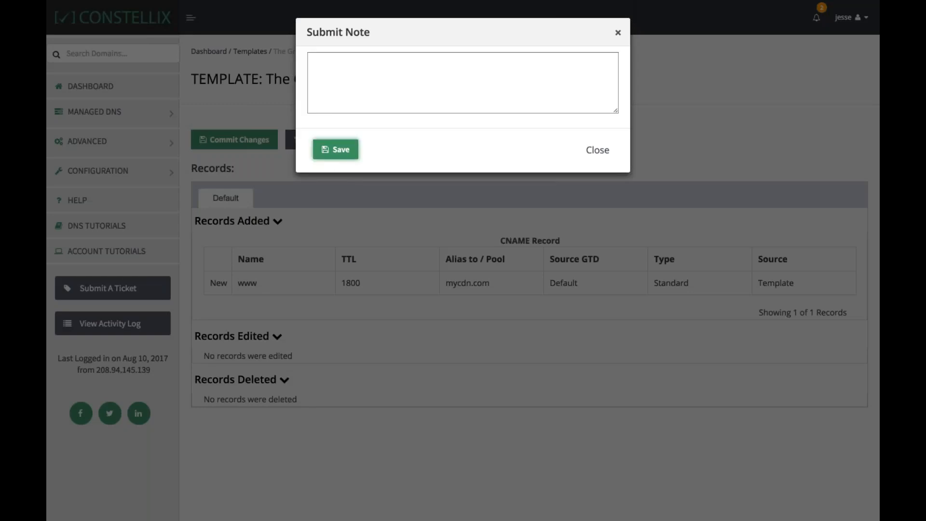
pyautogui.click(335, 149)
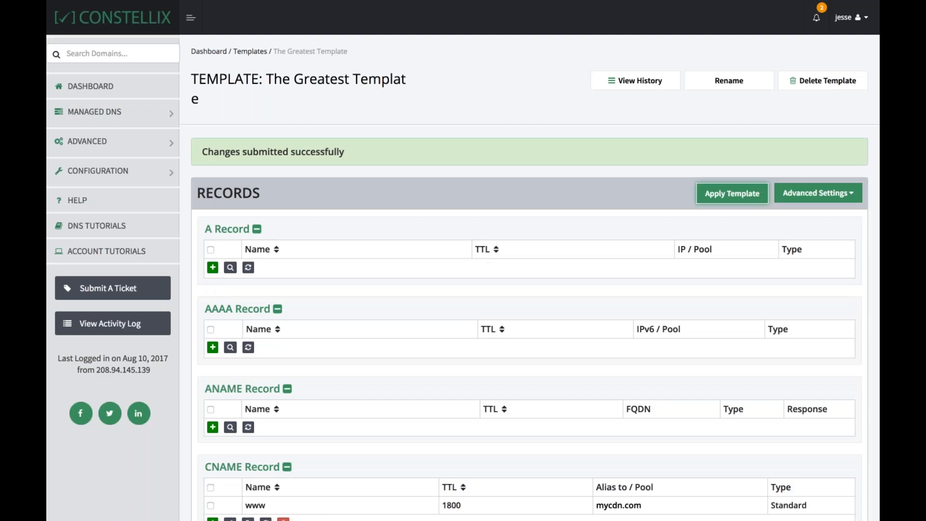
# Apply the template to the domain template.com and close the dialog
pyautogui.click(731, 193)
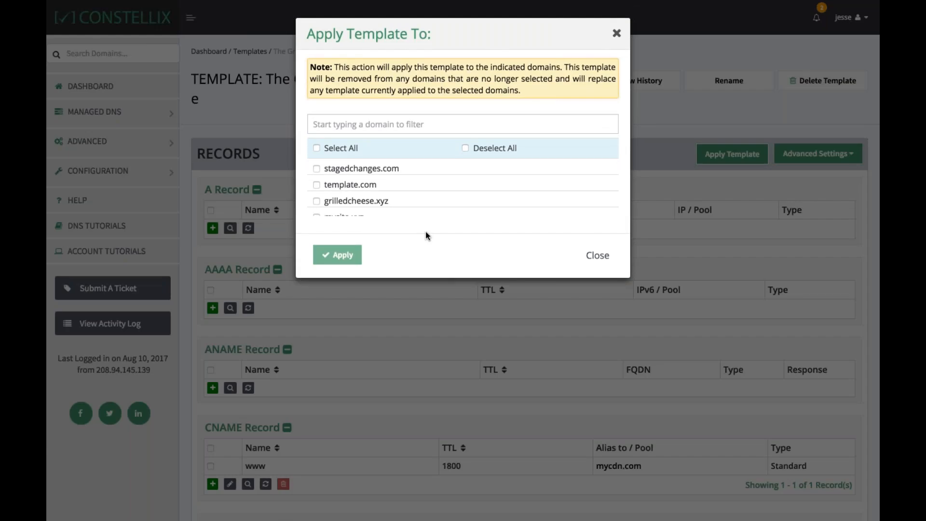
pyautogui.click(317, 185)
pyautogui.click(337, 254)
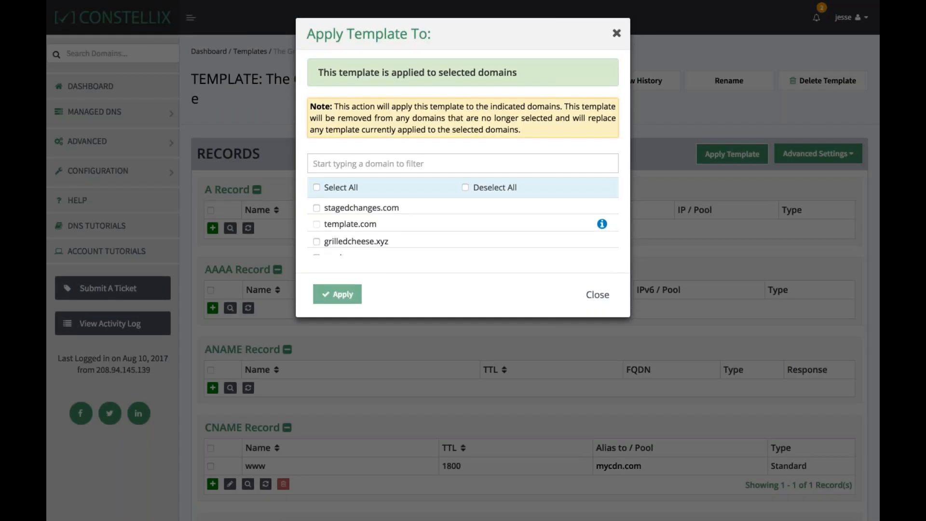
pyautogui.click(276, 58)
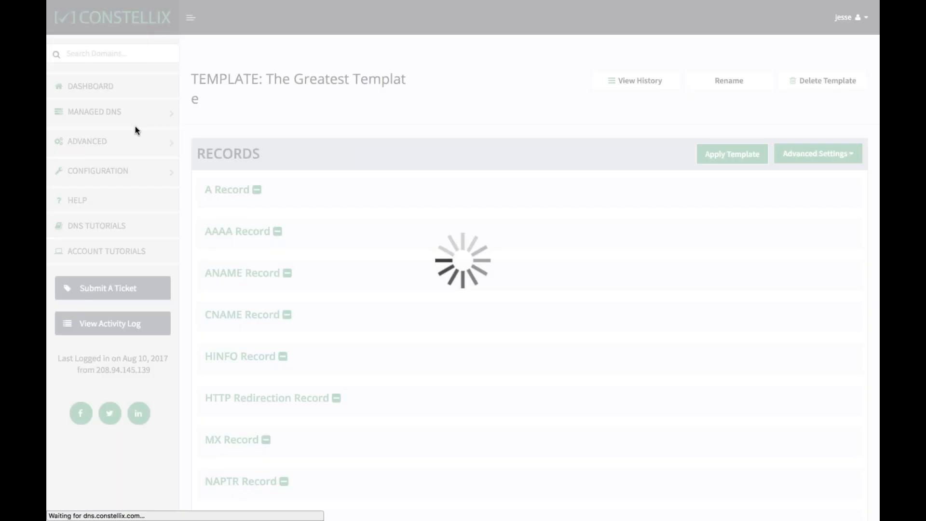
# Open template.com from the domain list, review its staged changes and commit them with an empty note
pyautogui.click(110, 115)
pyautogui.click(88, 139)
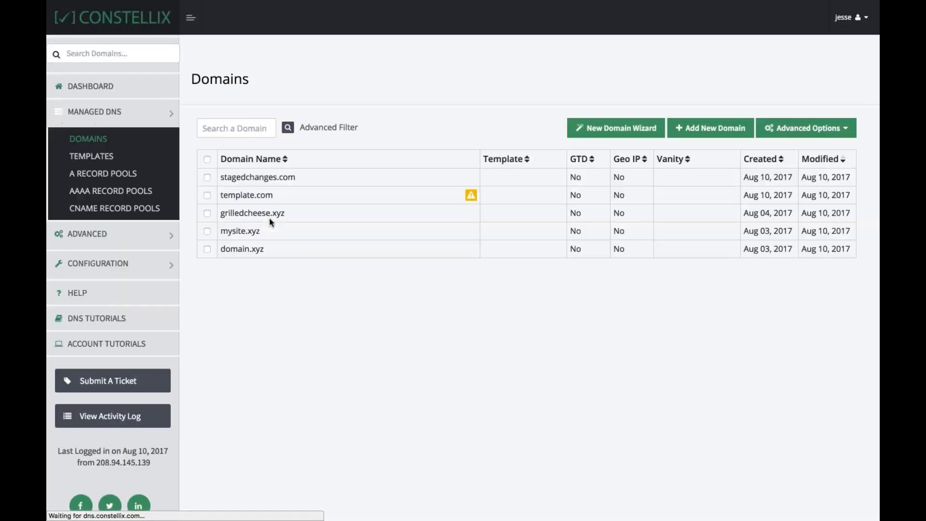
pyautogui.click(249, 196)
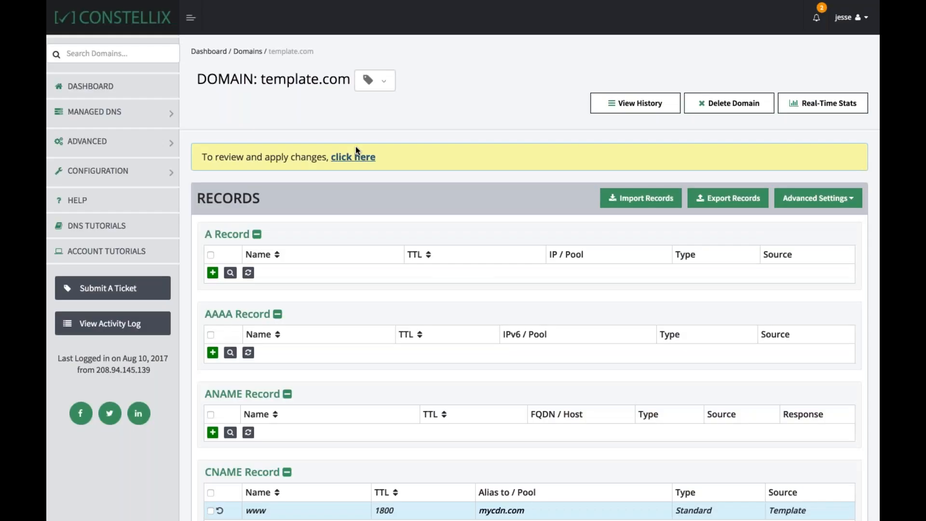
pyautogui.click(354, 155)
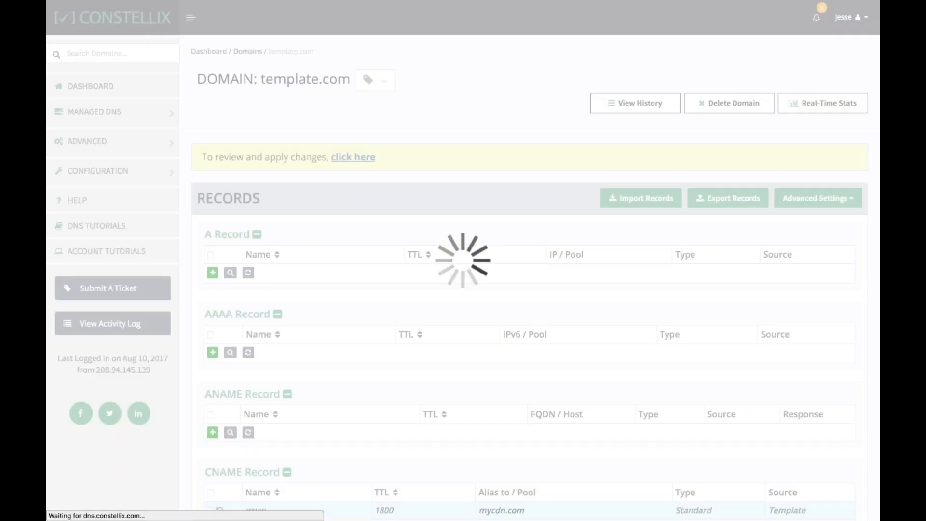
pyautogui.click(234, 140)
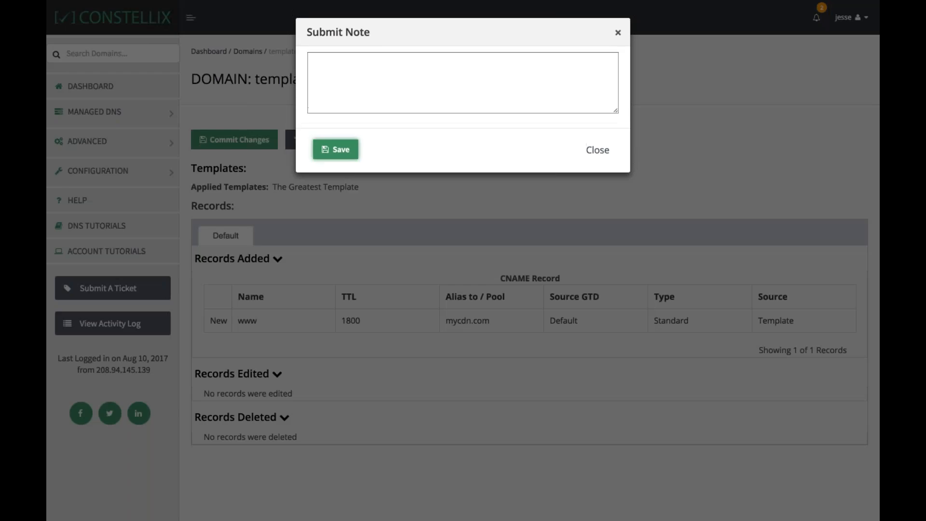
pyautogui.click(333, 145)
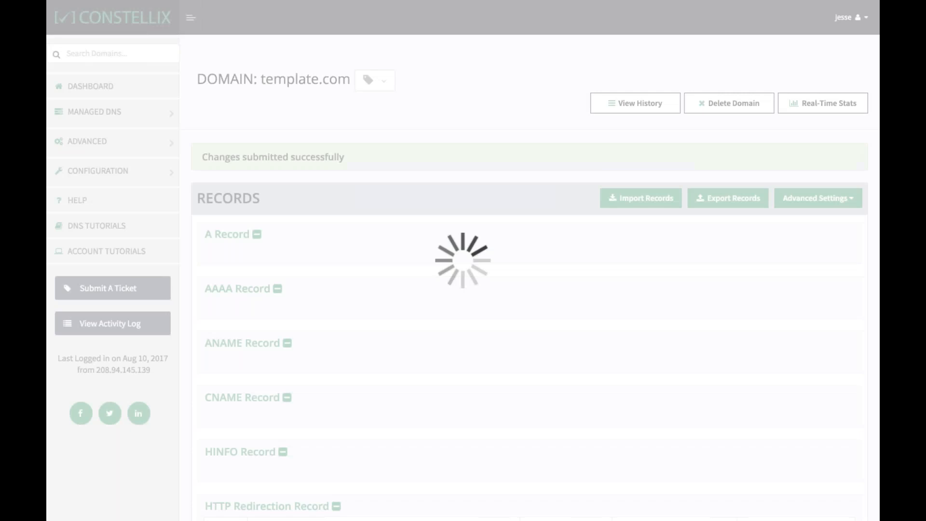
pyautogui.scroll(-2, 530, 289)
pyautogui.scroll(-1, 530, 363)
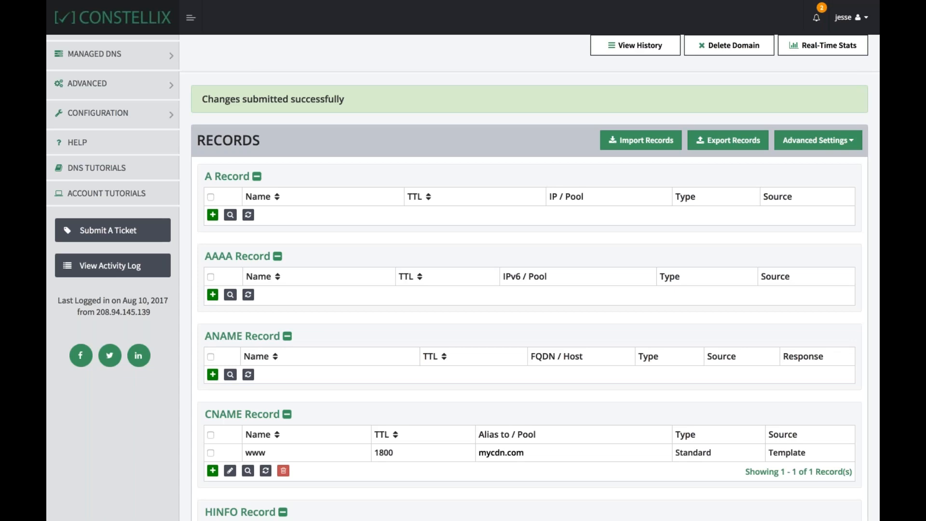
pyautogui.press('Right')
pyautogui.press('Right')
# Run an advanced search for records whose IP contains 1.1.1.1
pyautogui.click(116, 113)
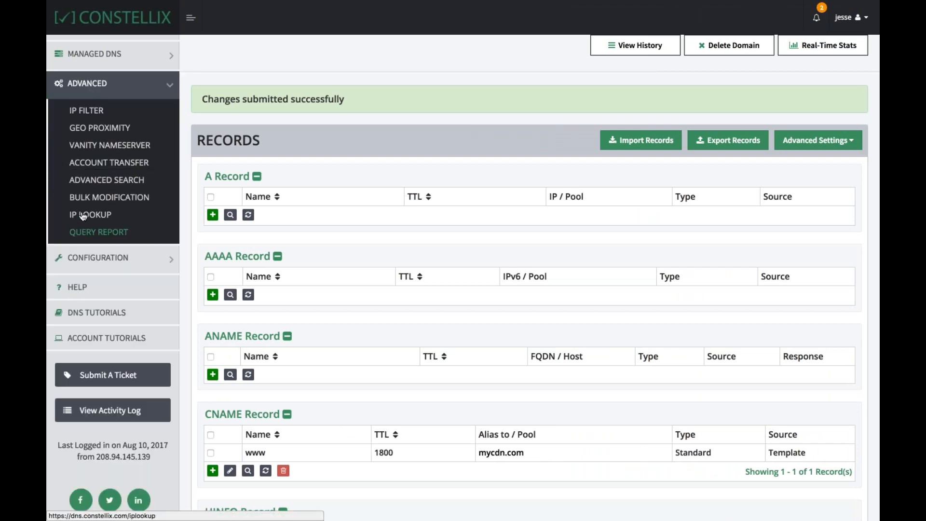
pyautogui.click(92, 181)
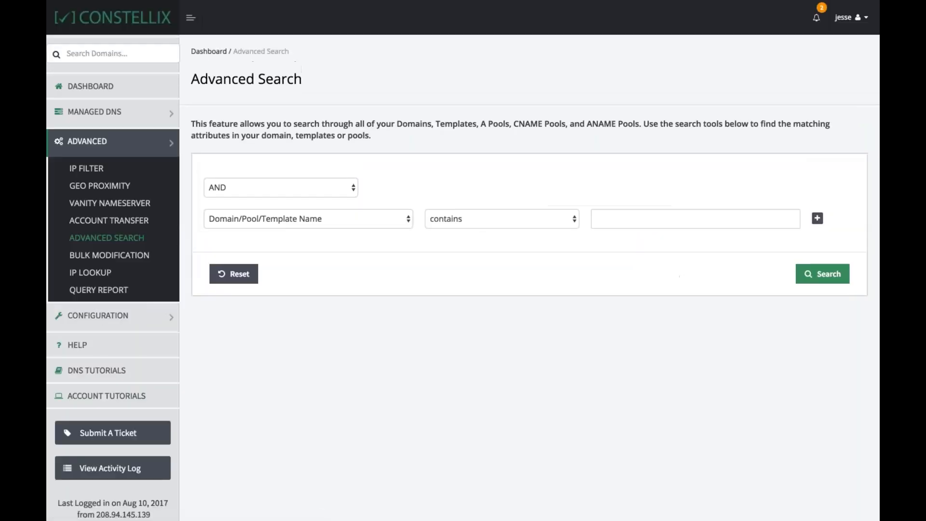
pyautogui.click(245, 224)
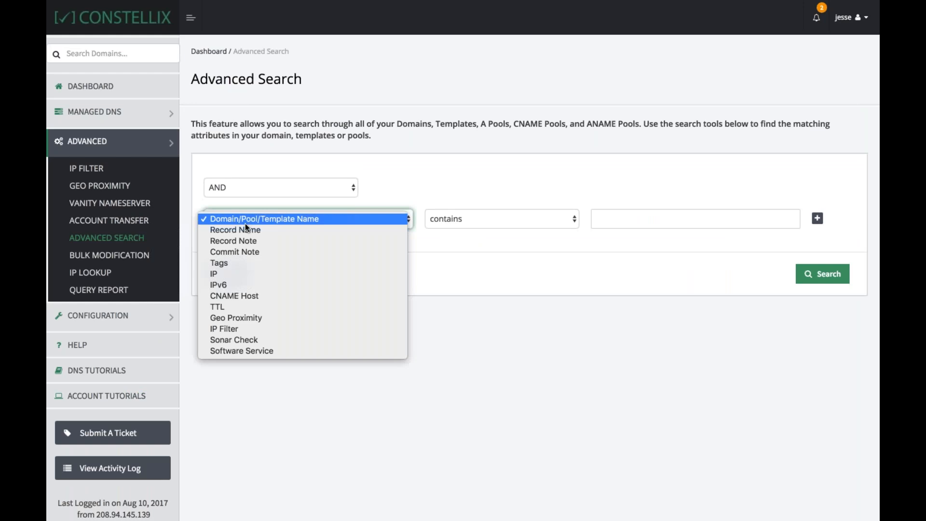
pyautogui.click(248, 271)
pyautogui.click(603, 220)
pyautogui.write('1.1.1.1')
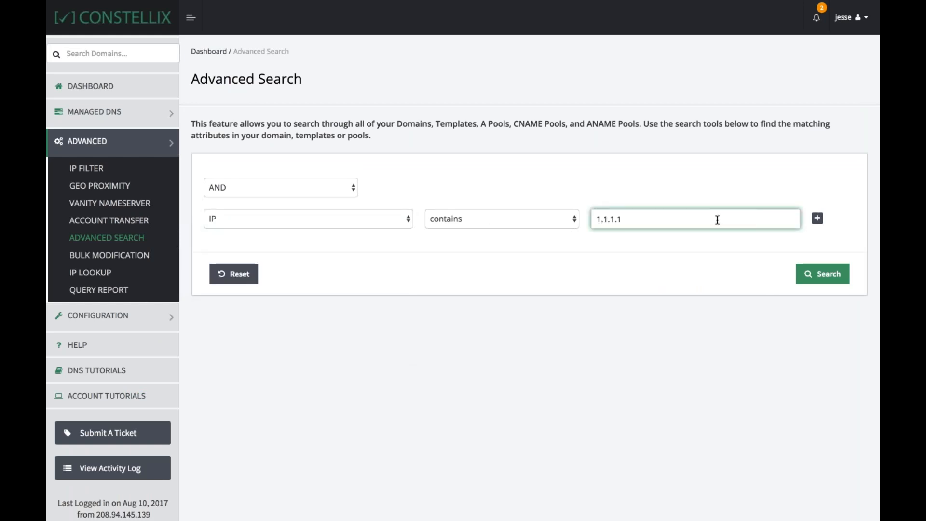
pyautogui.click(799, 279)
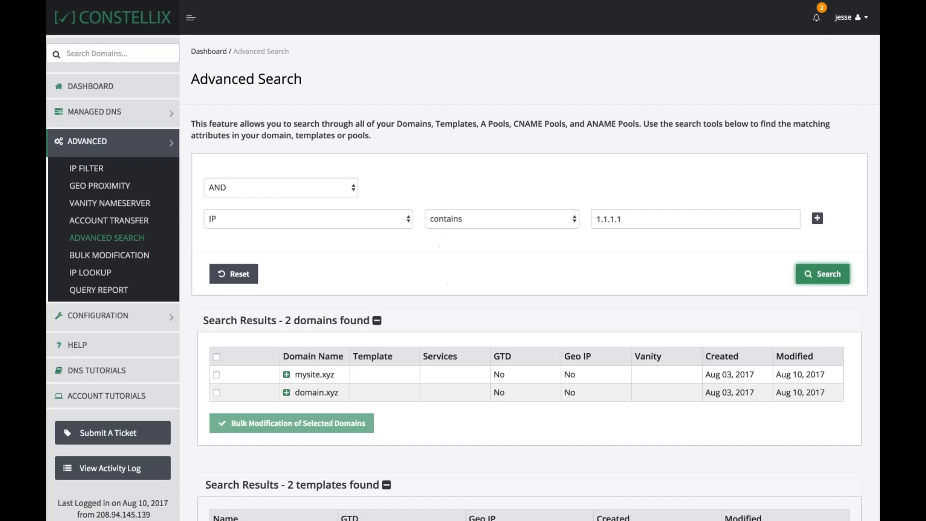
# Select both domains found and start a bulk modification of them with the Update action
pyautogui.scroll(-2, 489, 308)
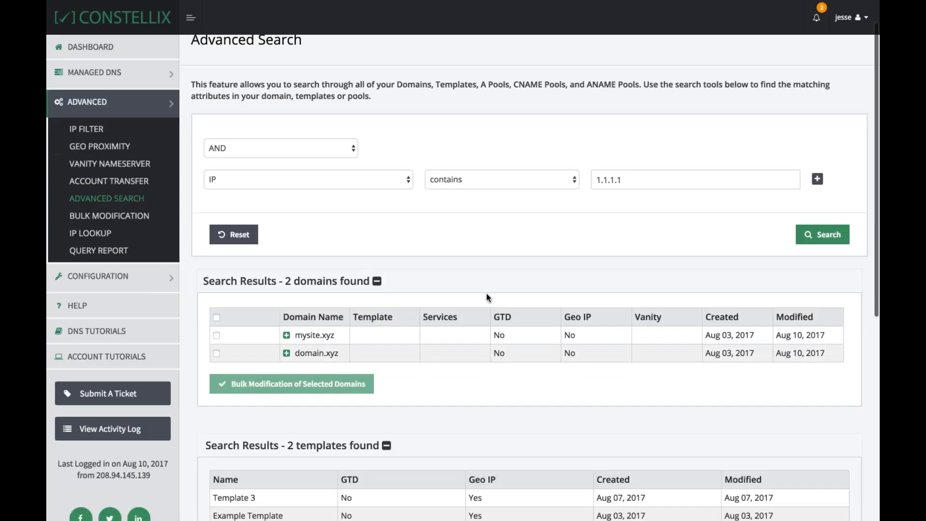
pyautogui.click(216, 318)
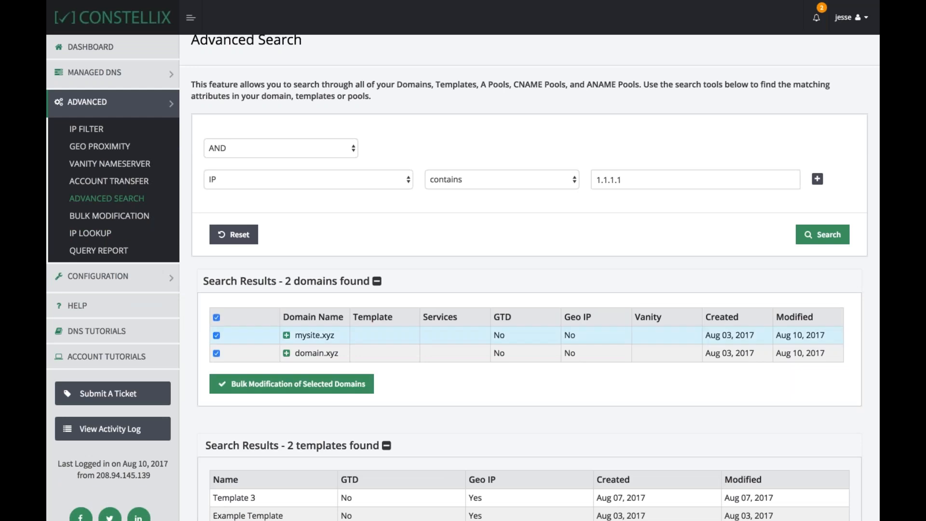
pyautogui.click(288, 386)
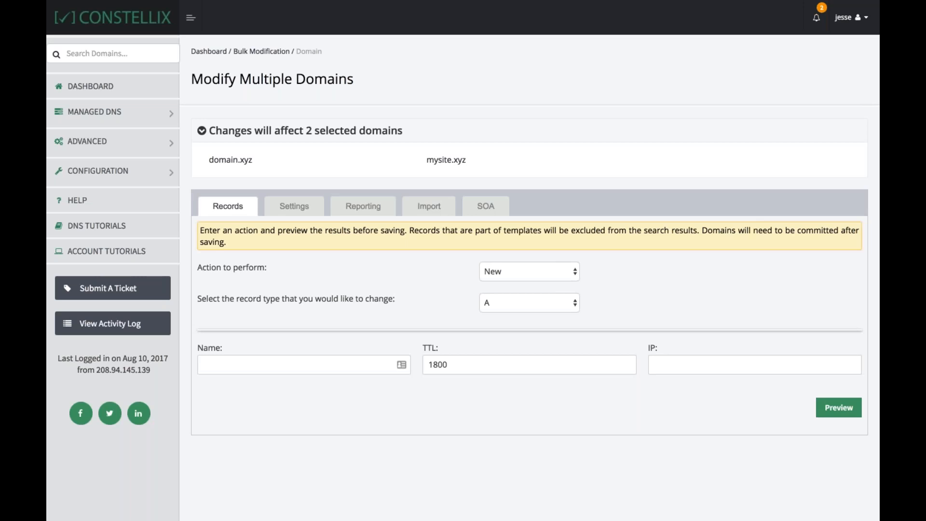
pyautogui.click(572, 271)
pyautogui.click(544, 283)
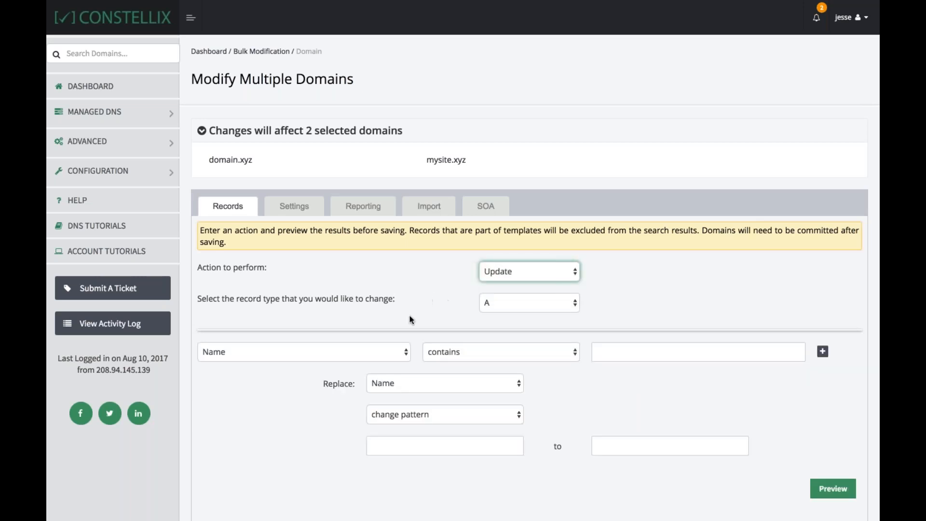
pyautogui.scroll(-1, 295, 415)
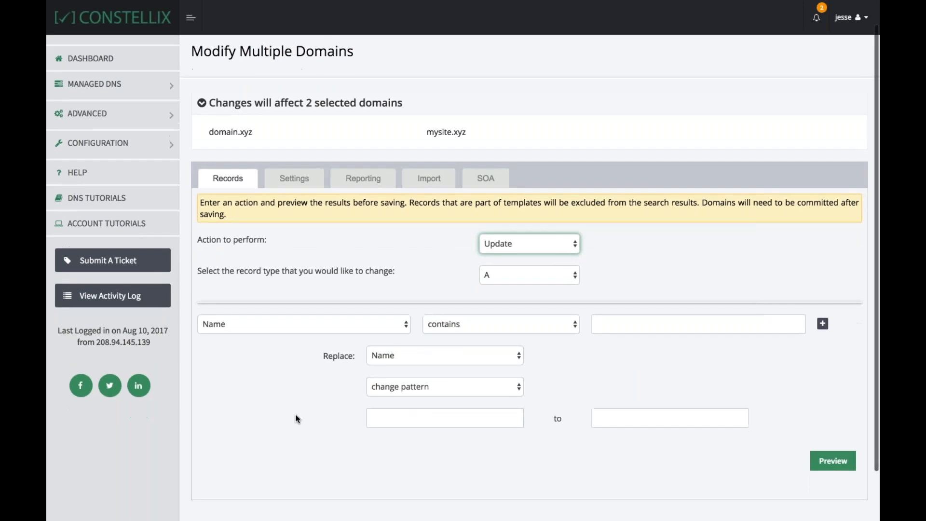
pyautogui.scroll(-1, 307, 358)
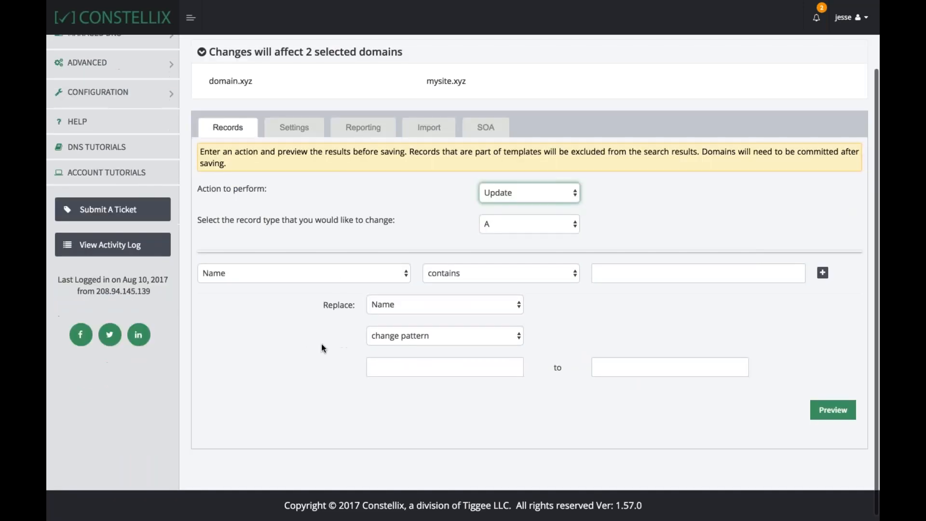
pyautogui.click(341, 279)
pyautogui.click(317, 273)
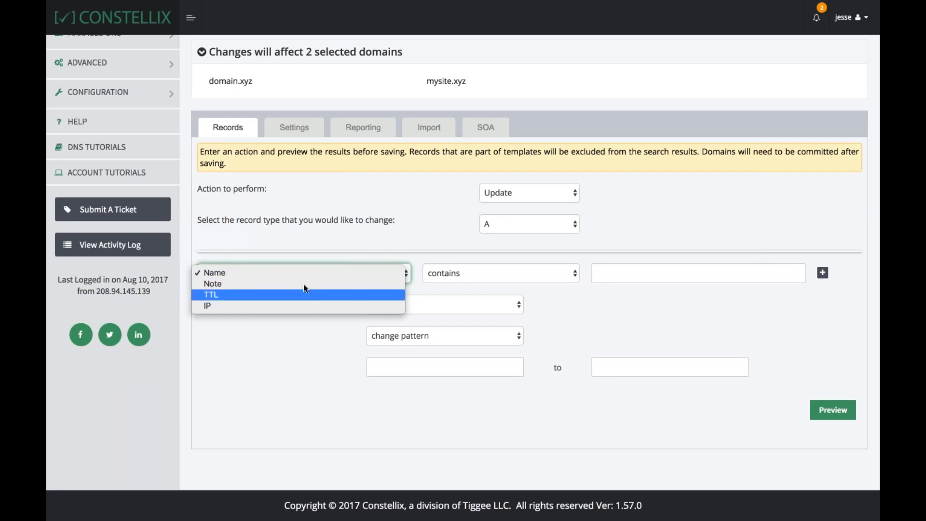
pyautogui.click(284, 242)
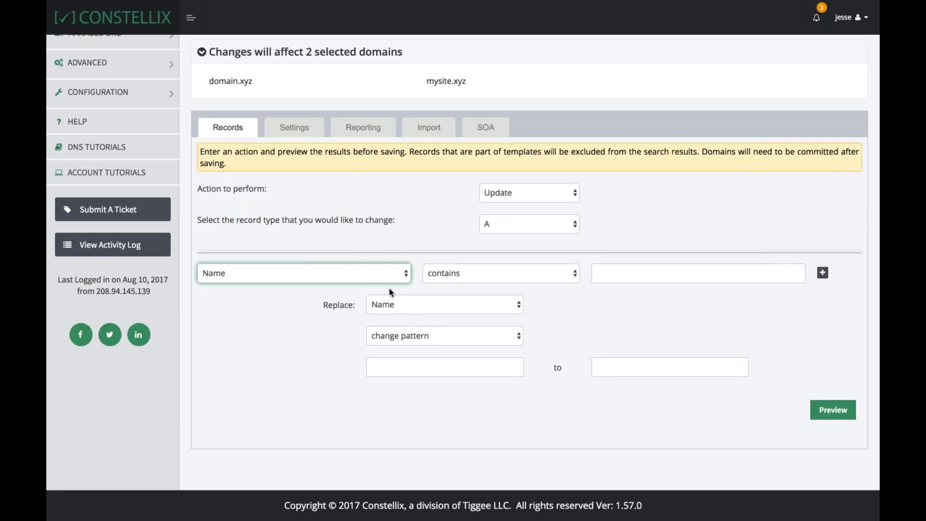
# Set the bulk update to replace the IP pattern 1.1.1.1 with 2.2.2.2 and preview the result
pyautogui.click(394, 301)
pyautogui.click(416, 326)
pyautogui.click(416, 367)
pyautogui.write('1.1.1.1')
pyautogui.press('Tab')
pyautogui.write('2.2.2.2')
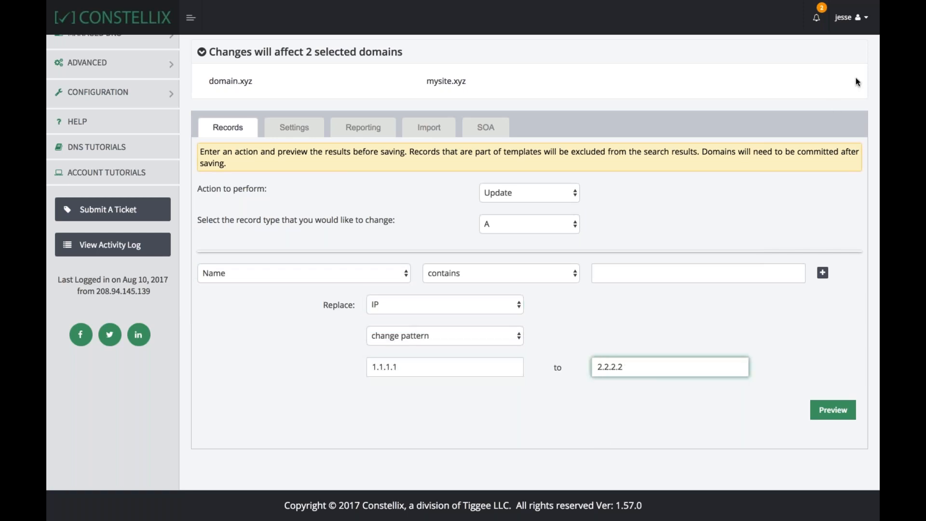
pyautogui.click(830, 409)
pyautogui.scroll(-3, 644, 395)
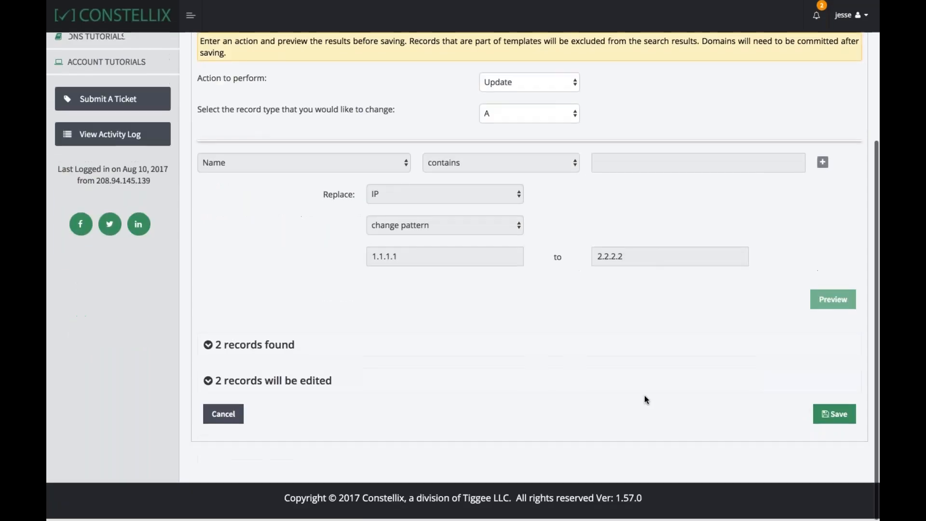
# Expand the lists of found and to-be-edited records in the preview, then save the bulk update
pyautogui.click(251, 345)
pyautogui.scroll(-2, 259, 380)
pyautogui.click(259, 380)
pyautogui.scroll(-3, 377, 365)
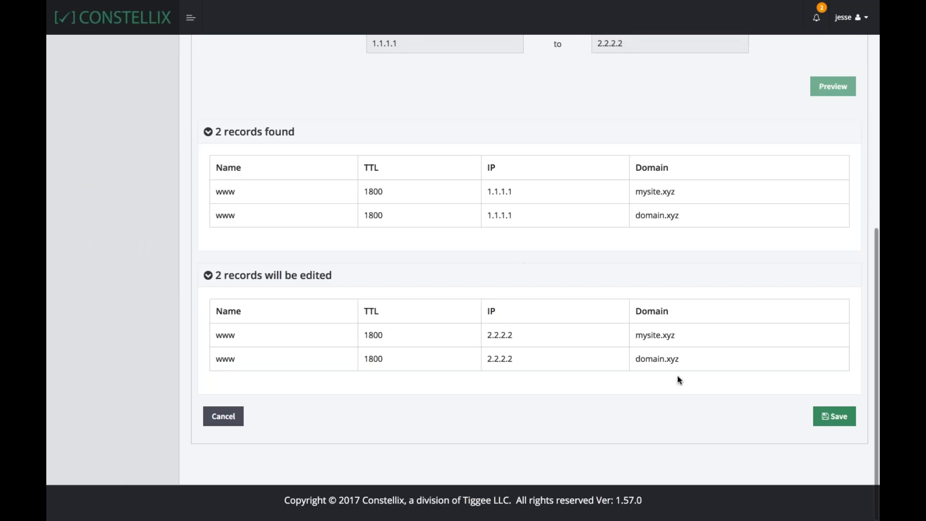
pyautogui.click(835, 416)
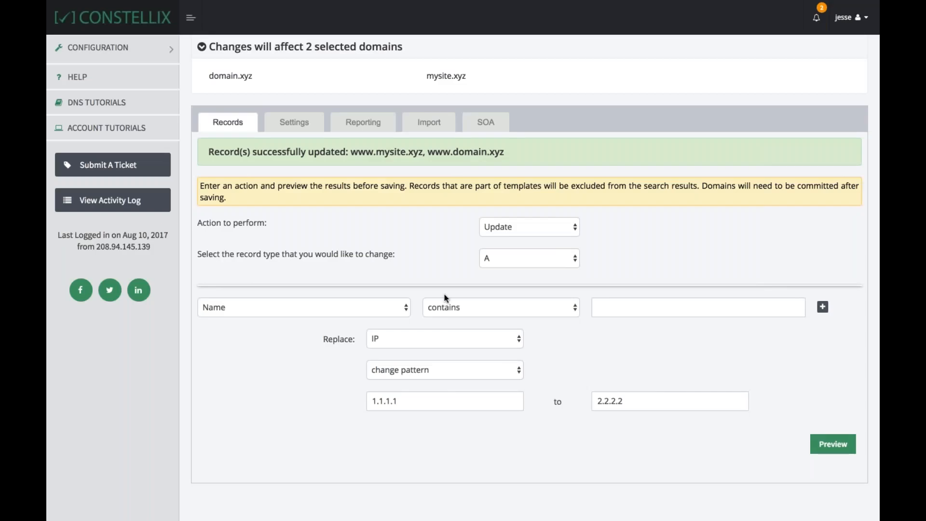
# Commit the uncommitted changes for domain.xyz and mysite.xyz with an empty note
pyautogui.scroll(3, 444, 294)
pyautogui.click(394, 133)
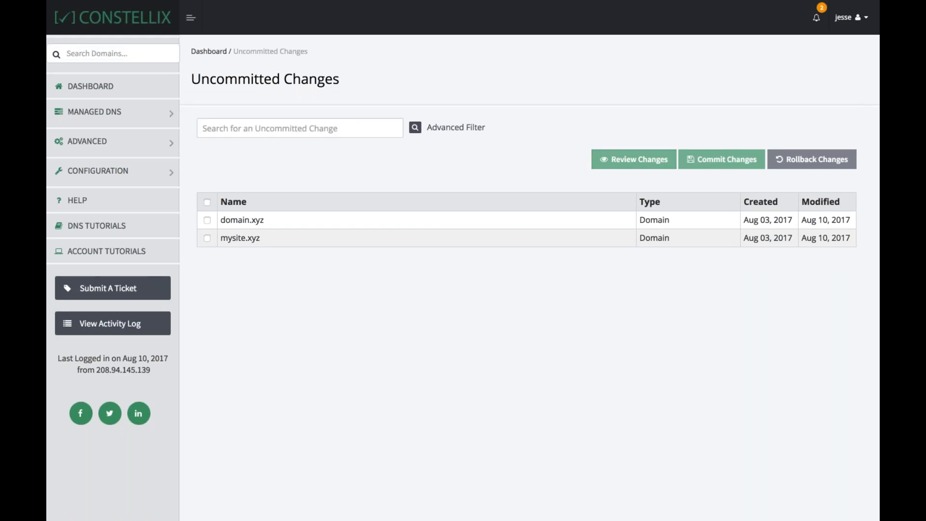
pyautogui.click(206, 202)
pyautogui.click(707, 159)
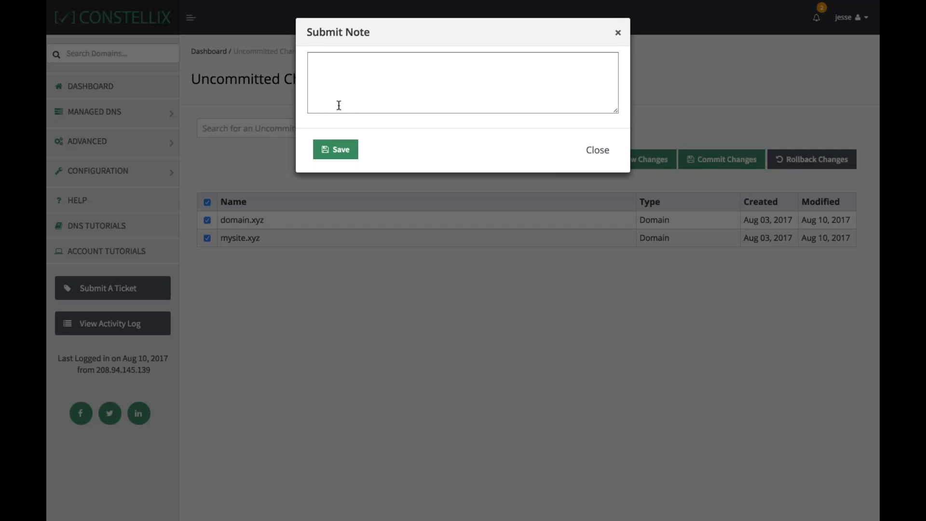
pyautogui.click(336, 150)
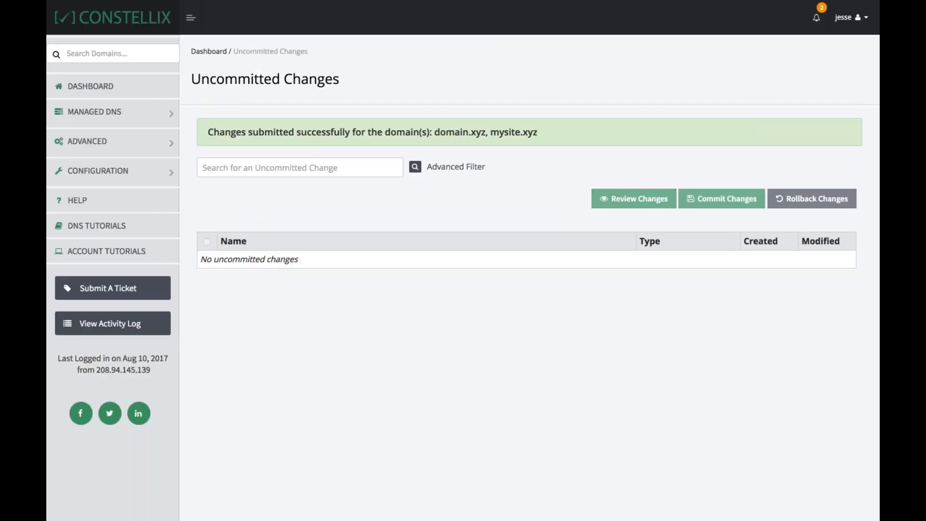
# Open domain.xyz from the domain list to check its www A record
pyautogui.click(125, 115)
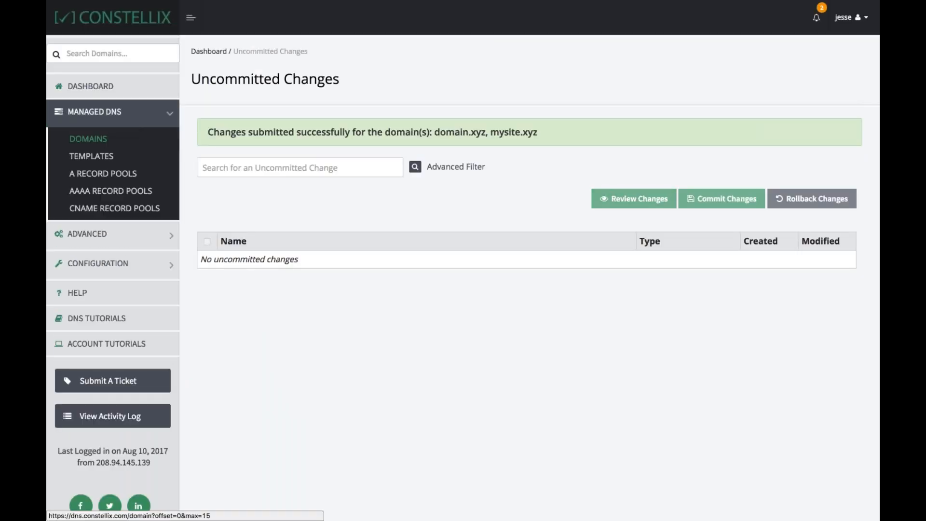
pyautogui.click(89, 139)
pyautogui.click(261, 195)
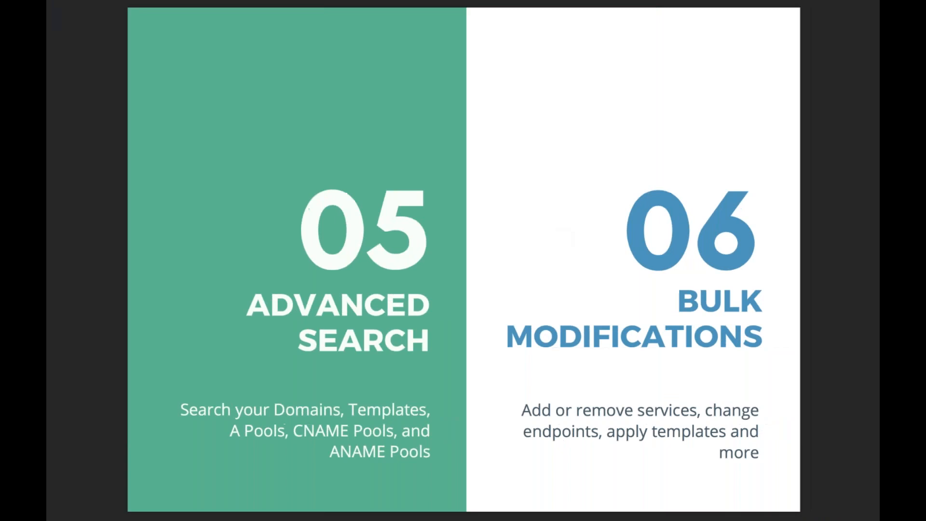
pyautogui.press('Right')
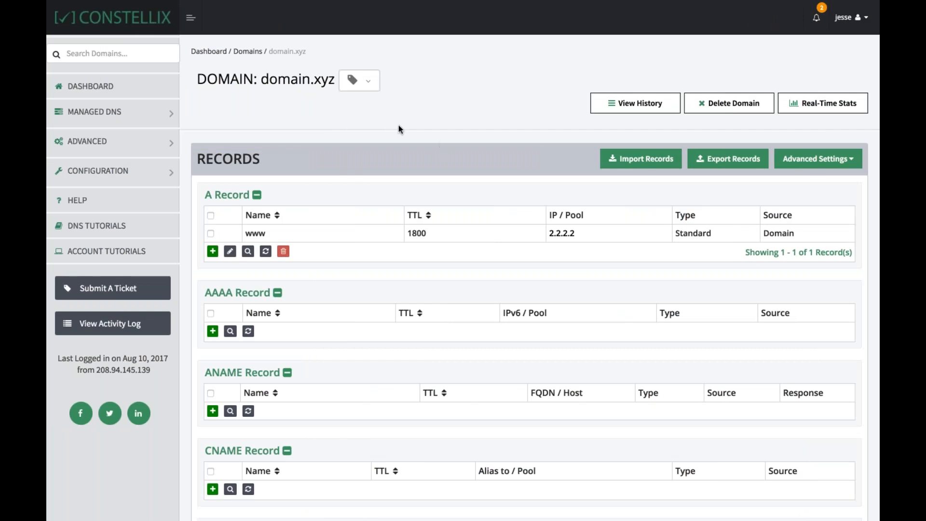
# Go to tag management and create a new tag named something
pyautogui.click(88, 140)
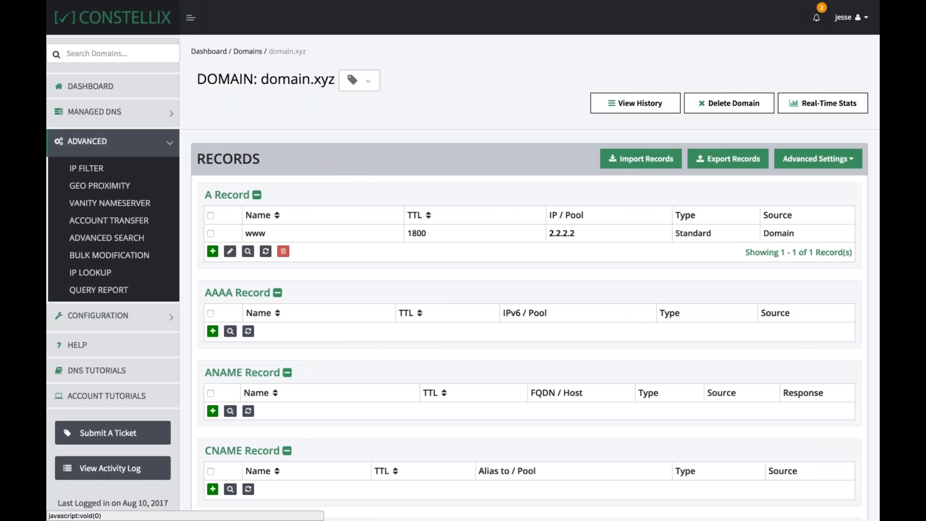
pyautogui.click(88, 141)
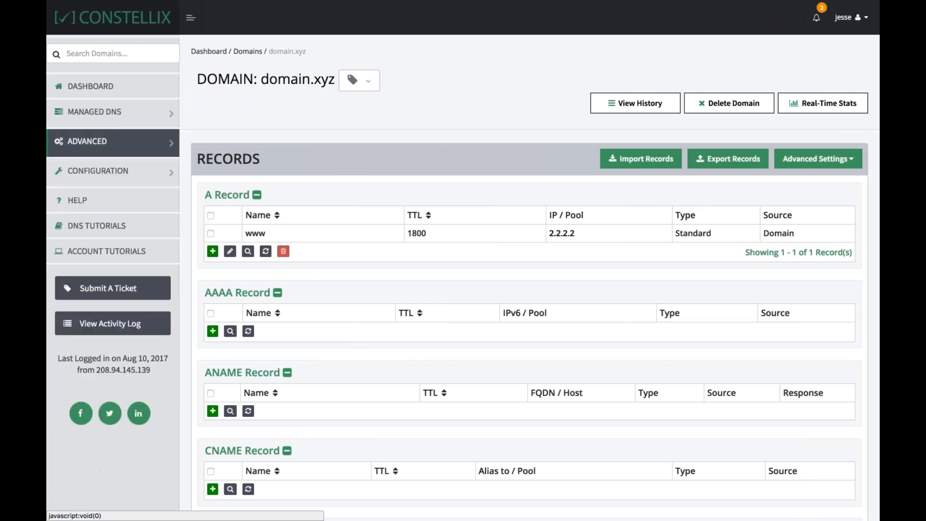
pyautogui.click(133, 172)
pyautogui.click(101, 250)
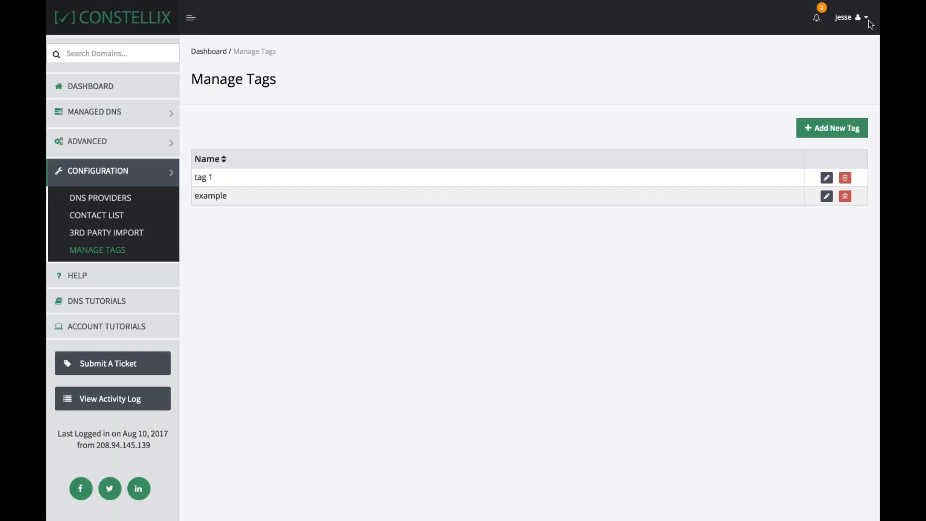
pyautogui.click(820, 129)
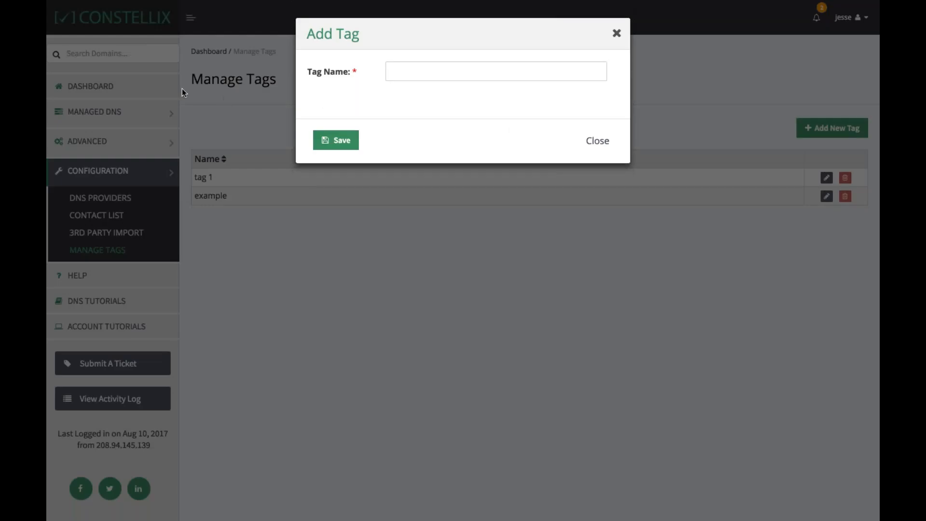
pyautogui.click(413, 73)
pyautogui.write('som')
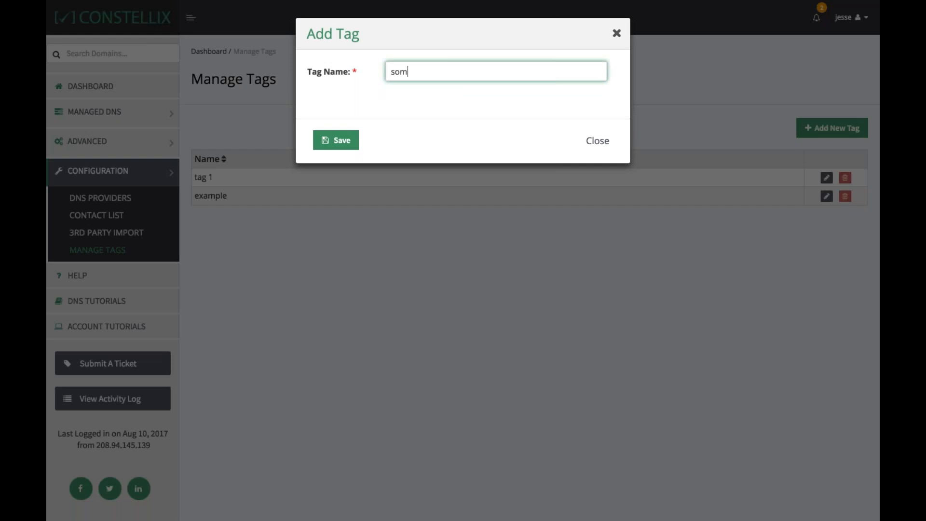
pyautogui.write('ething')
pyautogui.press('Return')
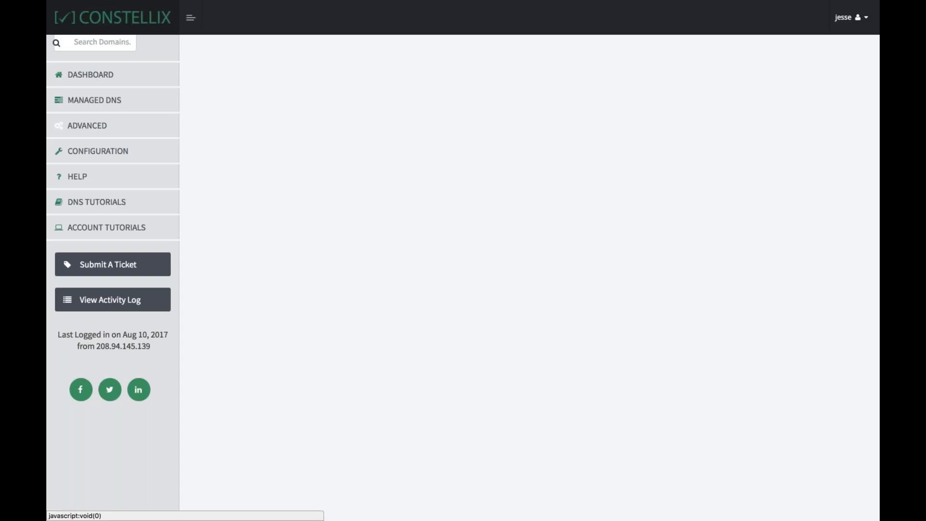
# Open mysite.xyz and apply the tags example, tag 1 and something to the domain
pyautogui.click(96, 111)
pyautogui.click(88, 139)
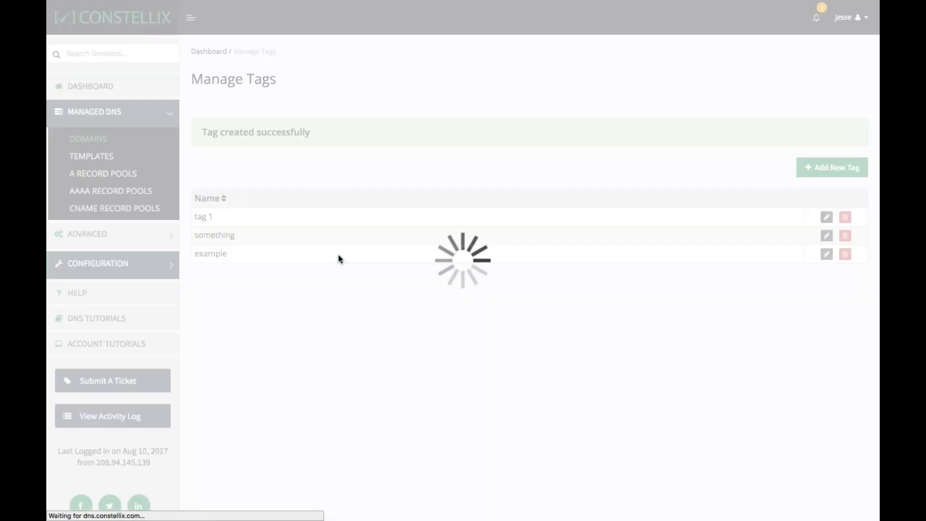
pyautogui.click(234, 177)
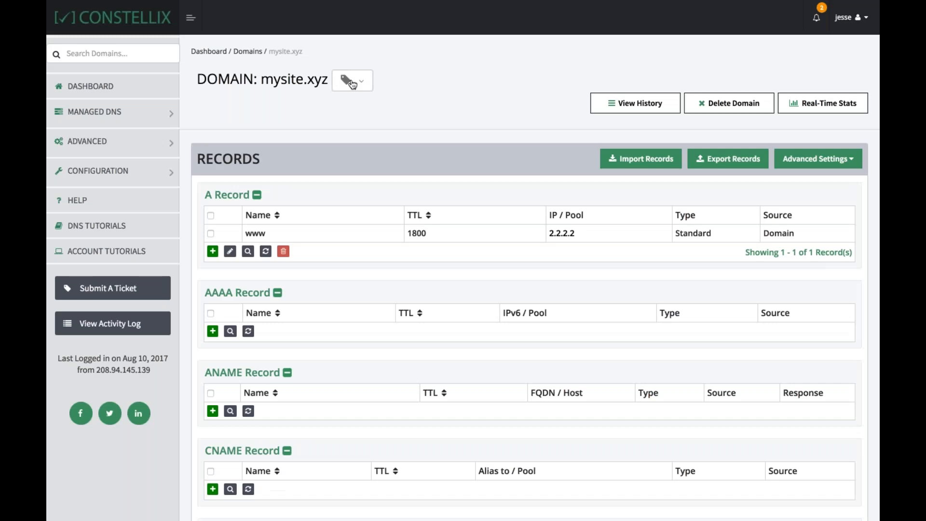
pyautogui.click(346, 80)
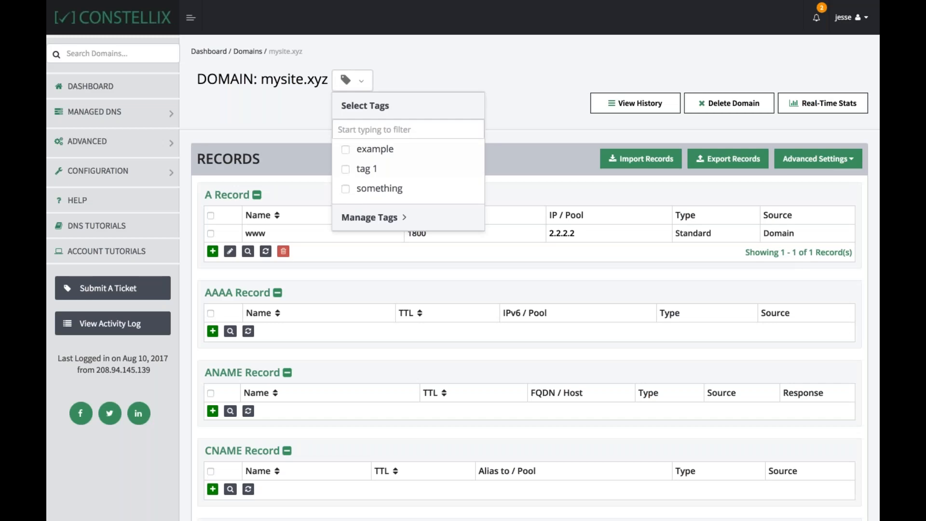
pyautogui.click(345, 149)
pyautogui.click(345, 169)
pyautogui.click(346, 189)
pyautogui.click(352, 220)
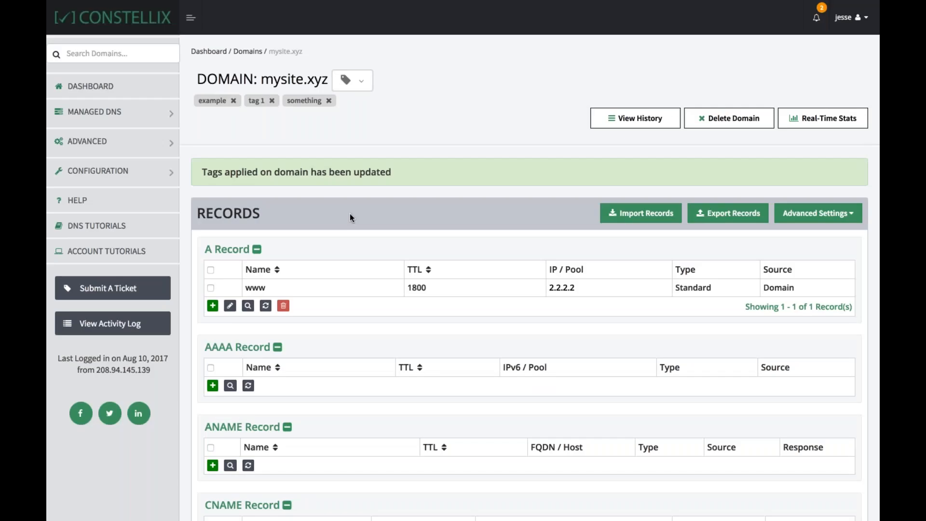
# Expand the advanced features section of the navigation
pyautogui.click(129, 141)
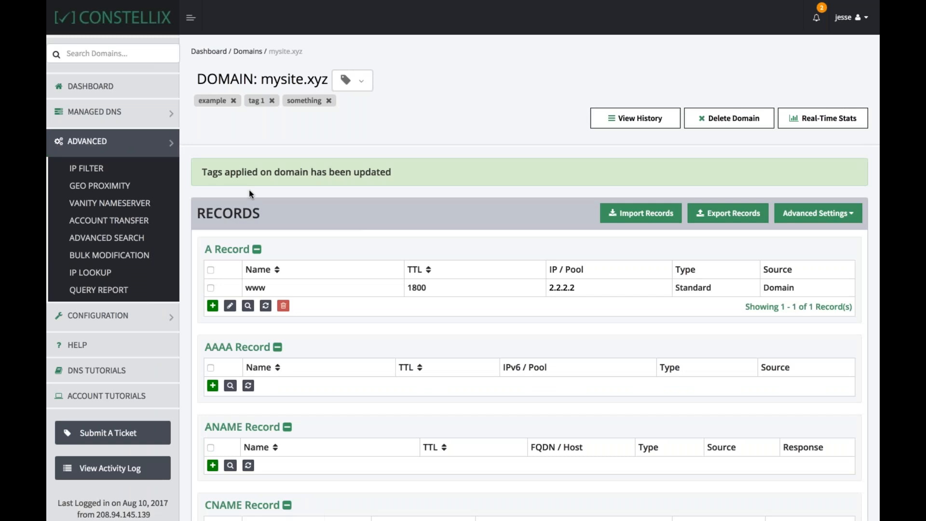